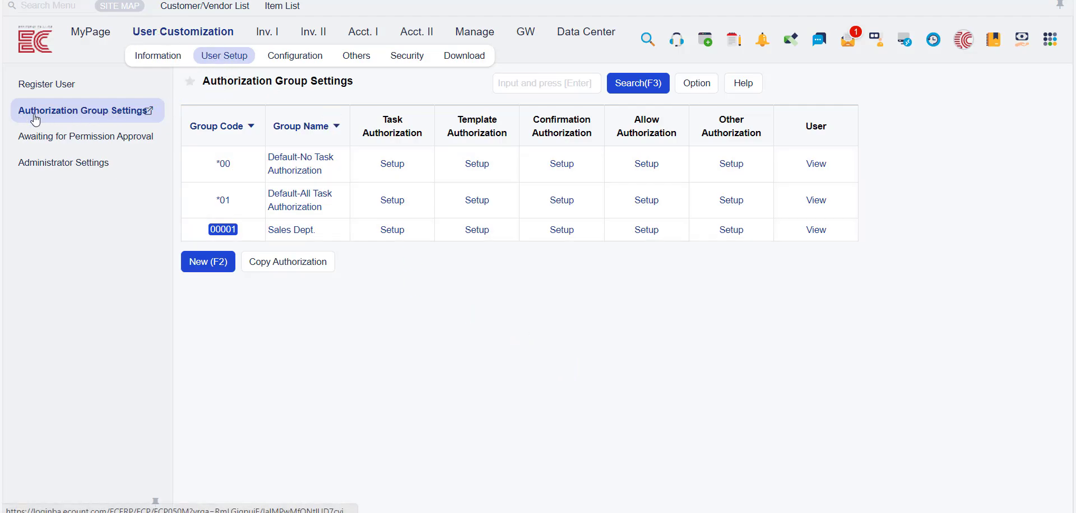
- Create a new authorization group with code 00002 and the name Marketing
mouse_move(142, 119)
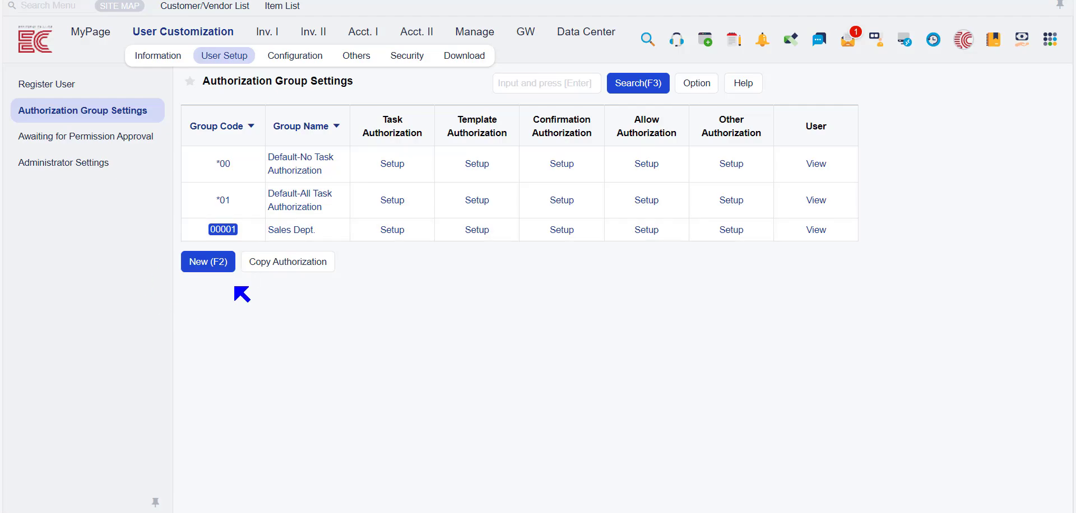
left_click(213, 273)
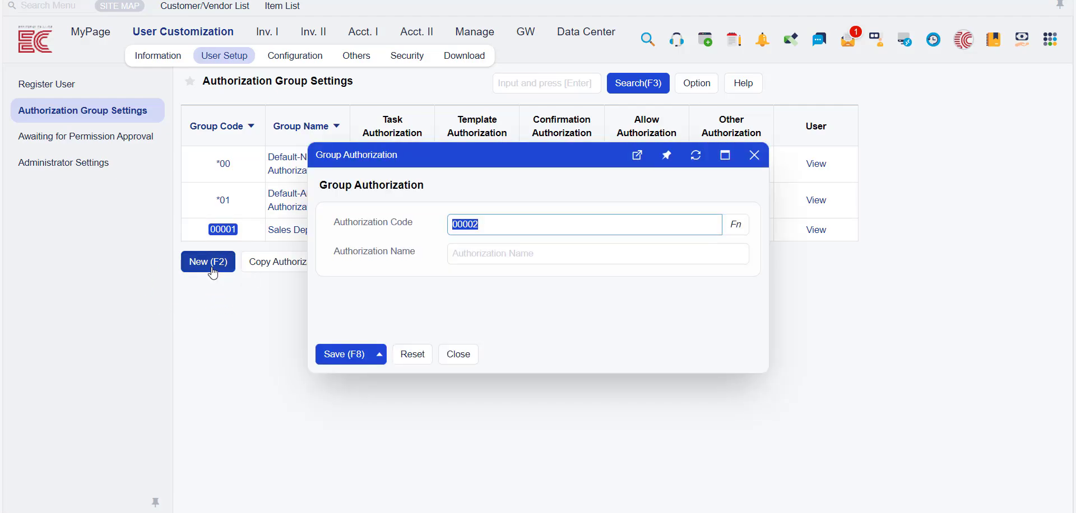
left_click(536, 253)
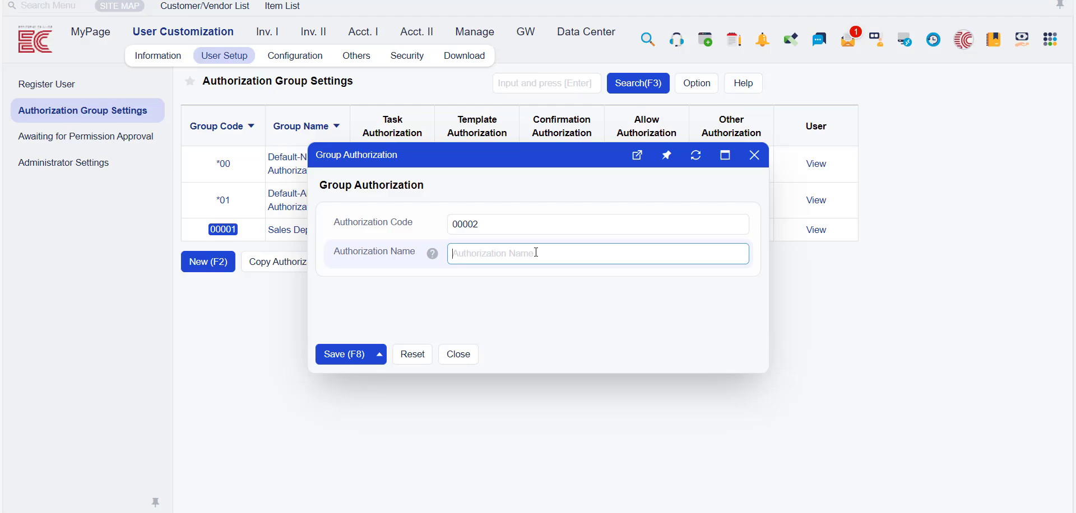
type("Marketing")
left_click(341, 353)
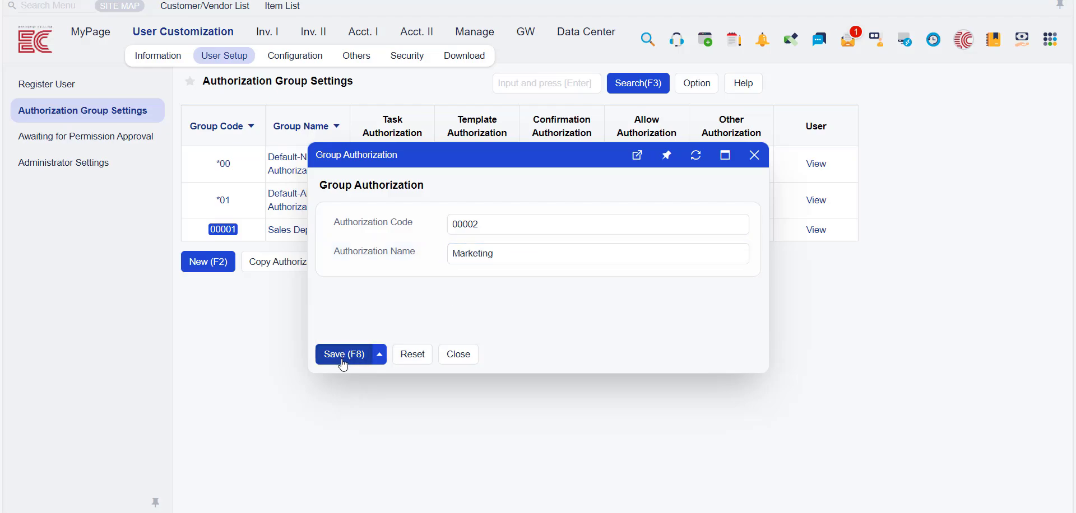
left_click(343, 361)
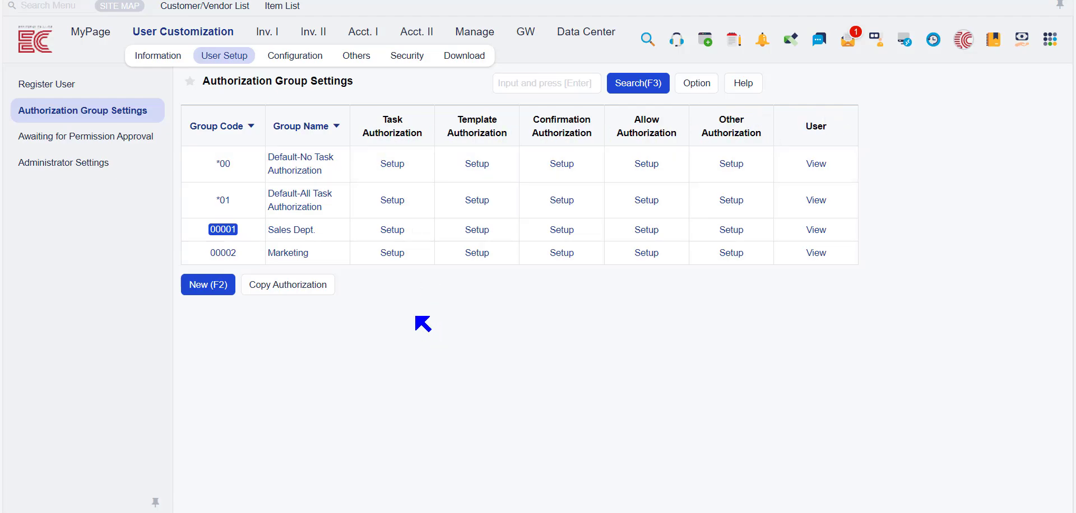
- In the Sales Dept. group's task authorization, set all Inv. I tasks to No Authorization except the Sales tasks, which have authorization
left_click(400, 231)
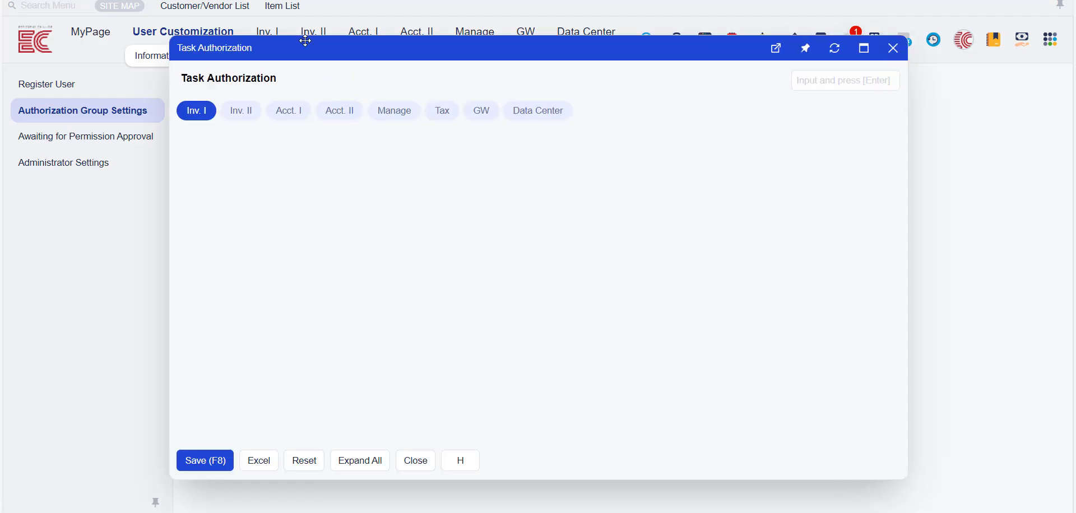
left_click_drag(312, 50, 472, 64)
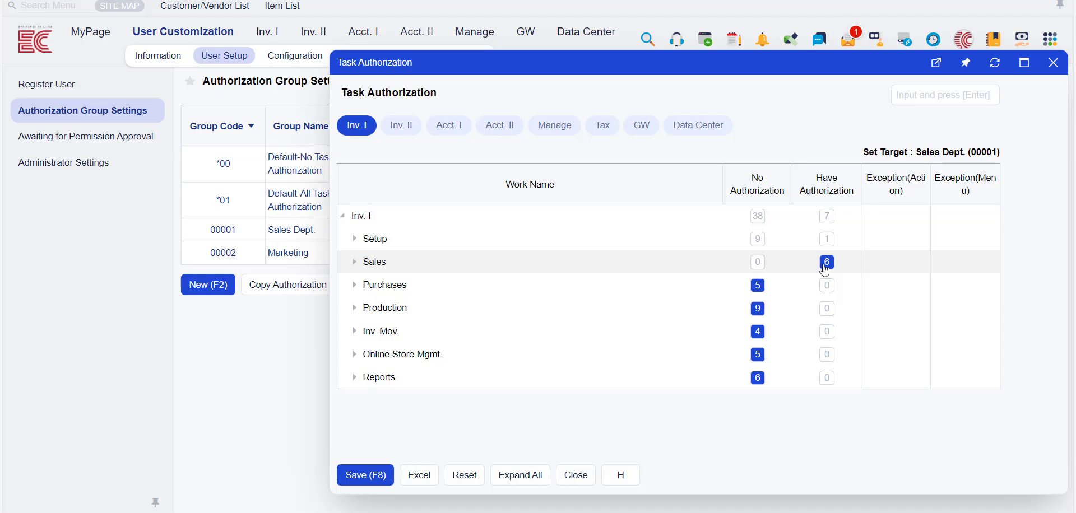
left_click(758, 239)
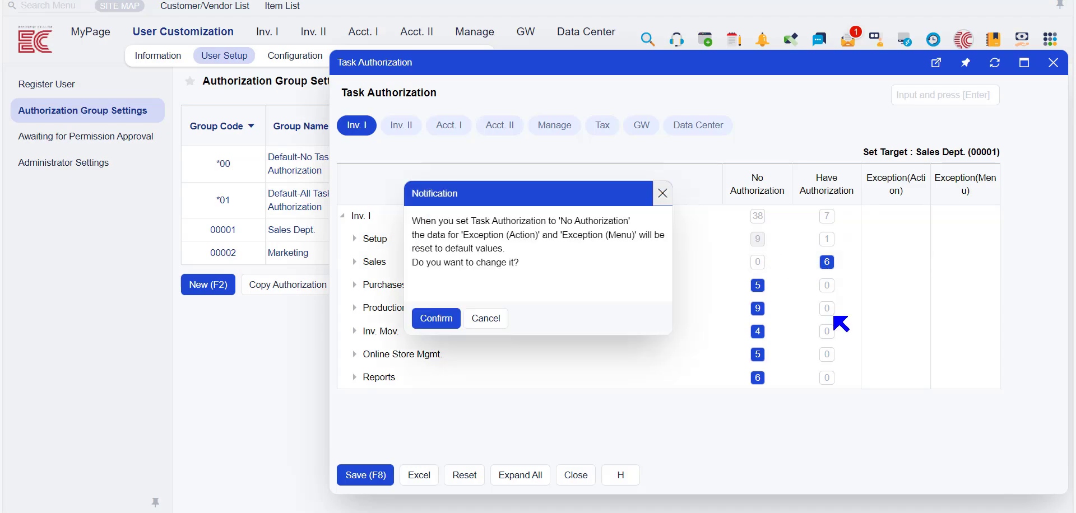
left_click(429, 321)
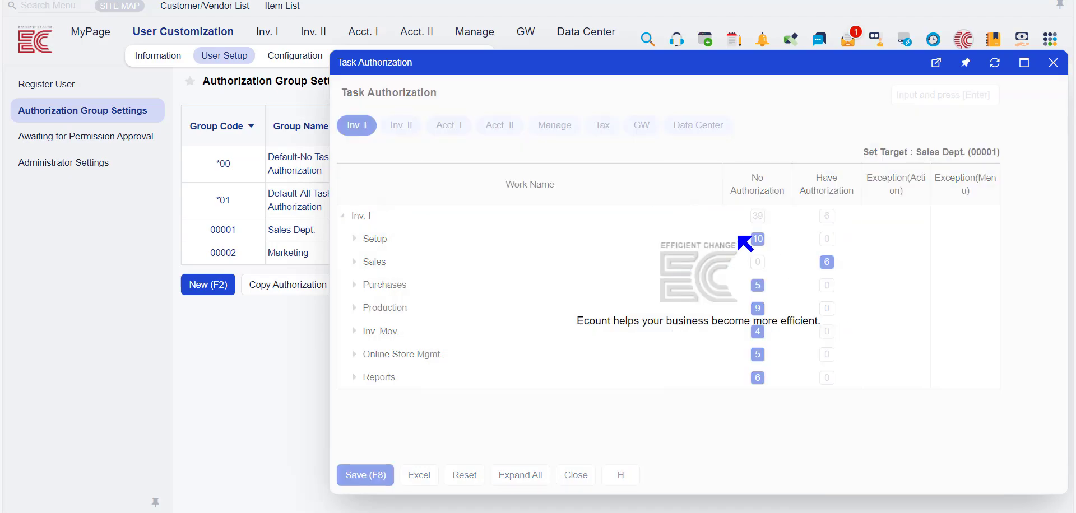
left_click(757, 218)
left_click(450, 324)
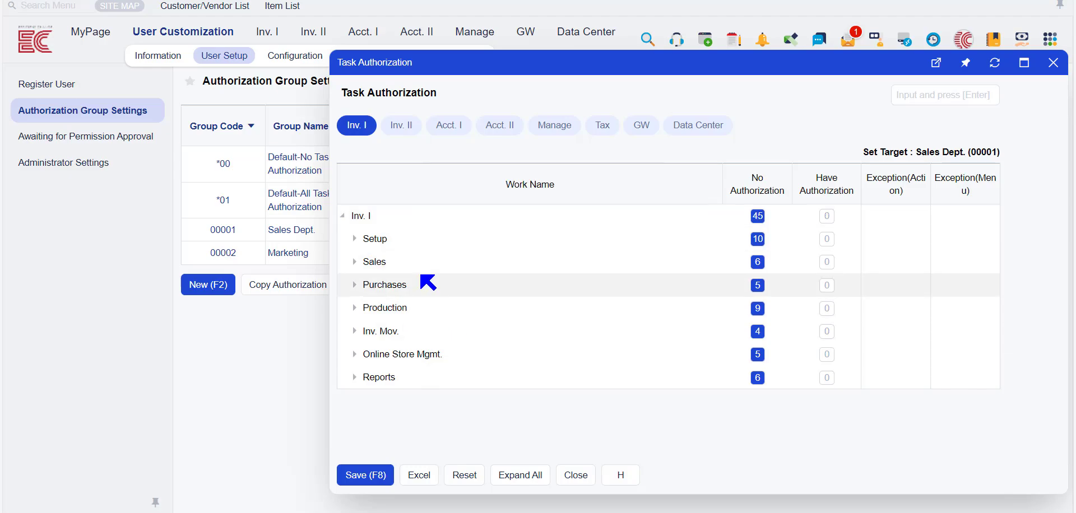
left_click(827, 262)
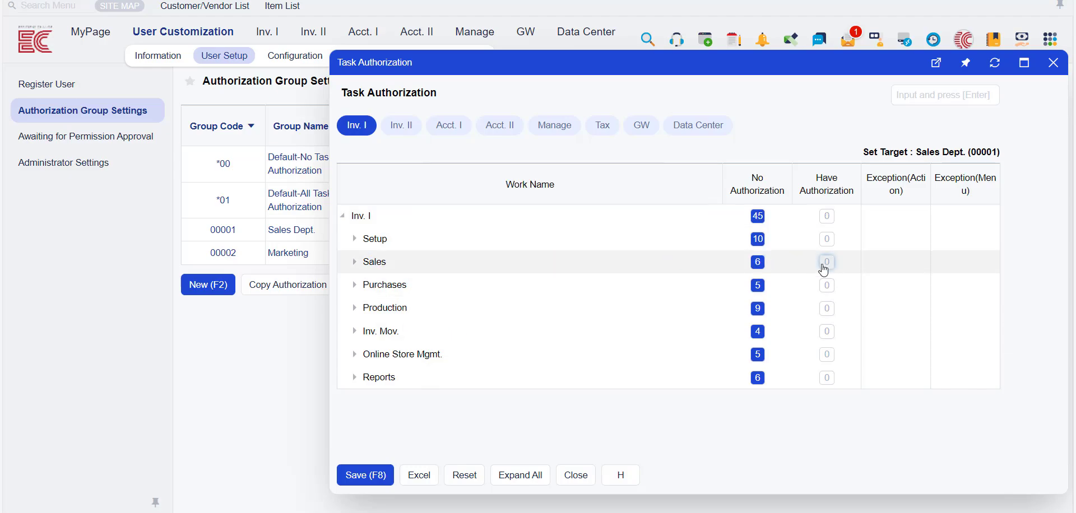
- Expand the Sales tasks and review the action exceptions for the Sales task
left_click(355, 263)
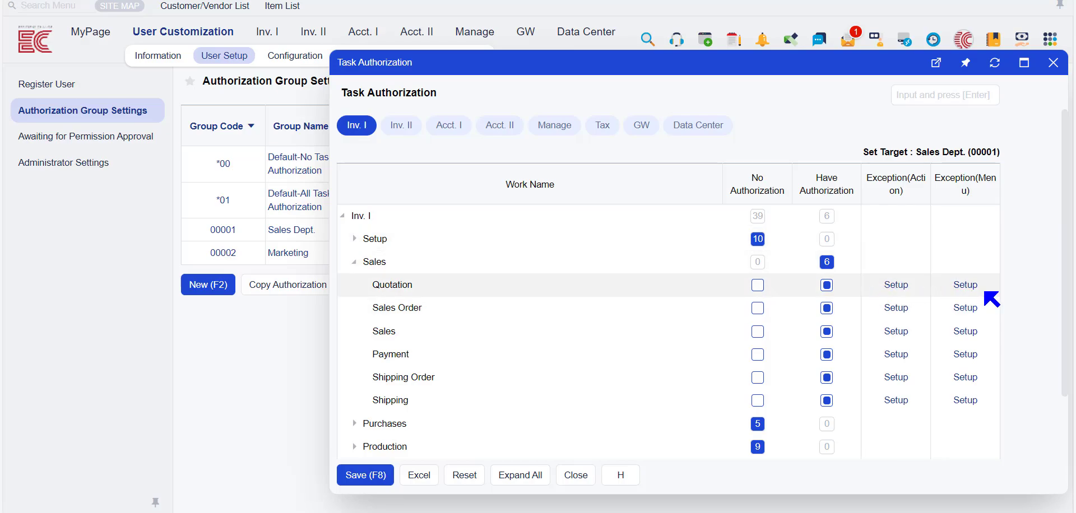
left_click(897, 333)
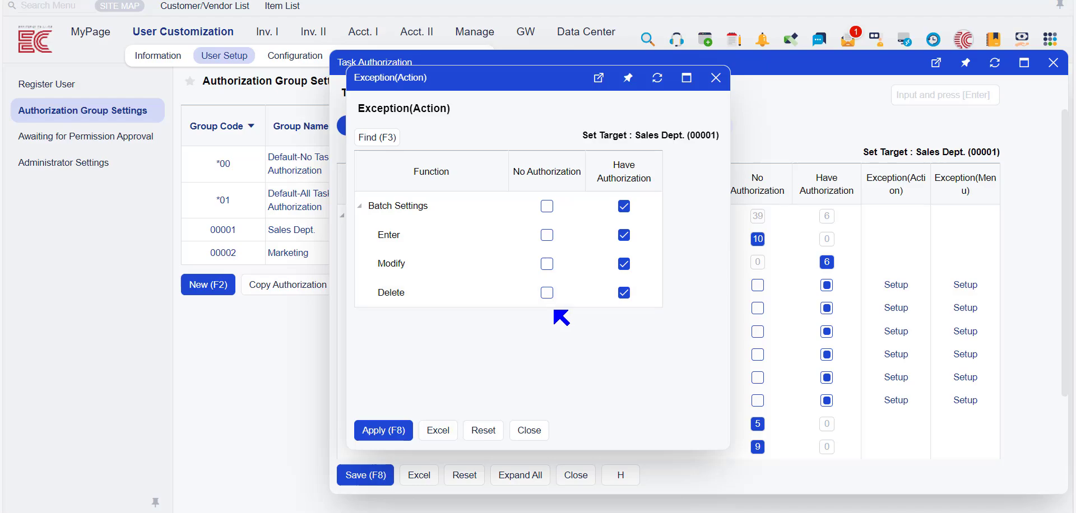
left_click(716, 78)
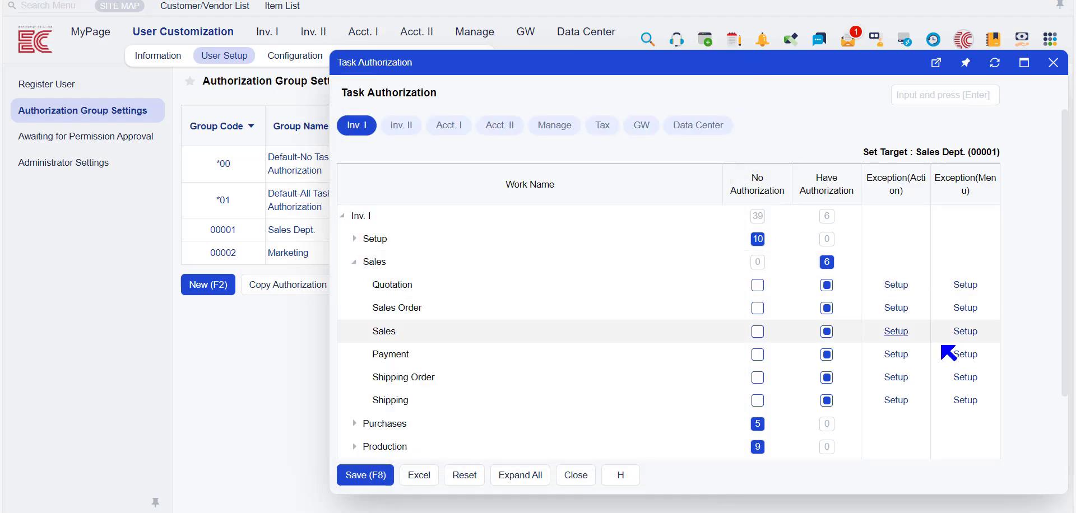
- Set Sales List to No Authorization in the Sales task's menu exceptions, and close the exceptions and task authorization without saving
left_click(956, 335)
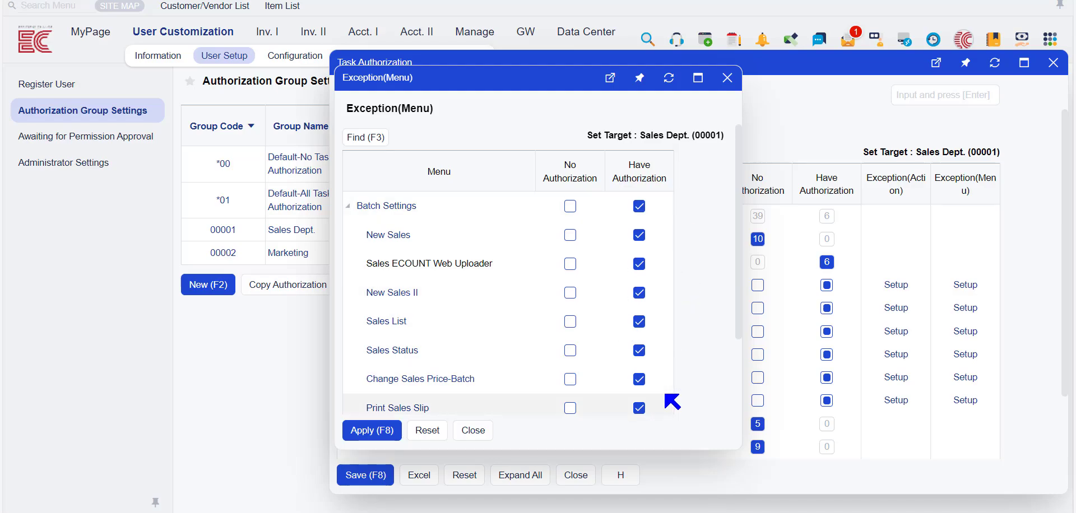
scroll(667, 398, "down", 3)
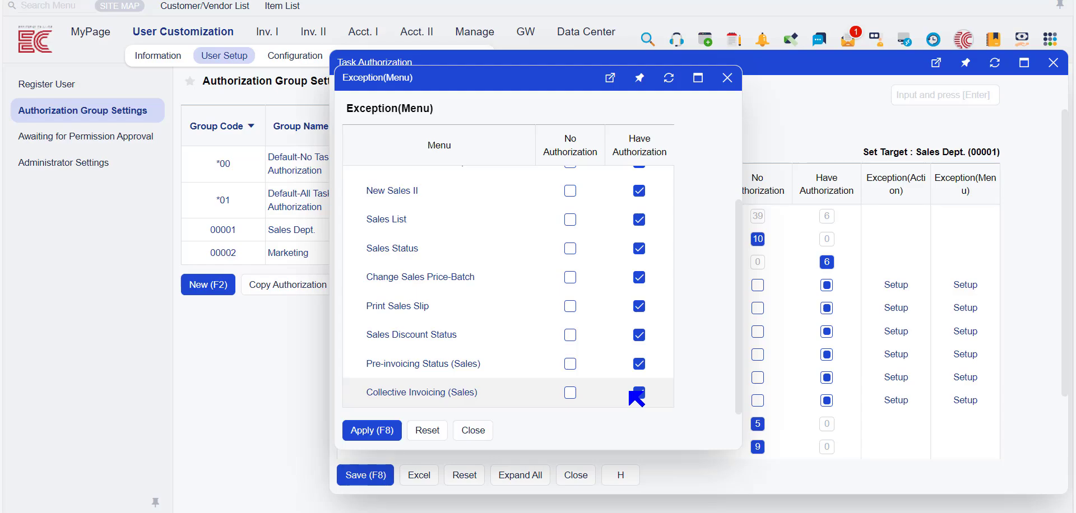
scroll(630, 392, "up", 3)
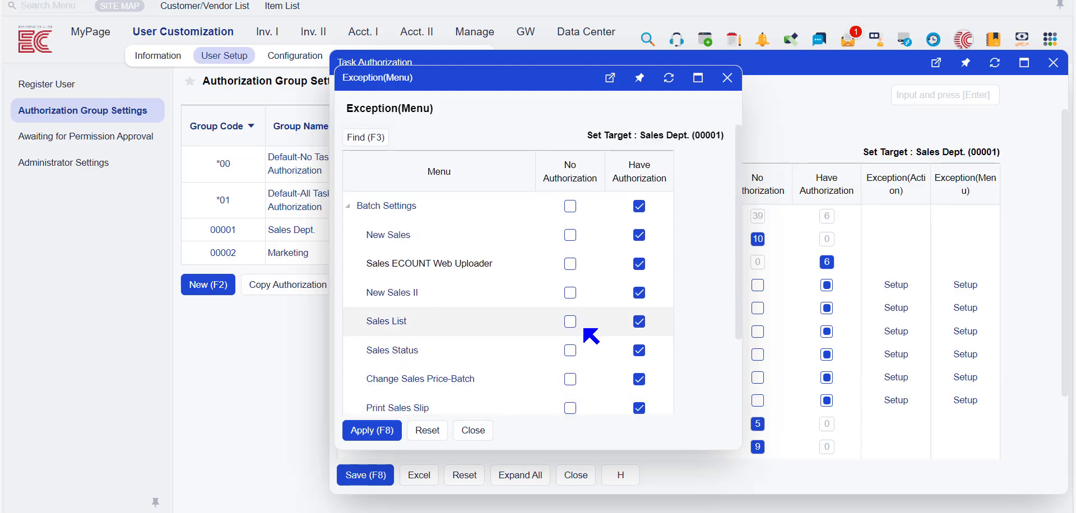
left_click(574, 325)
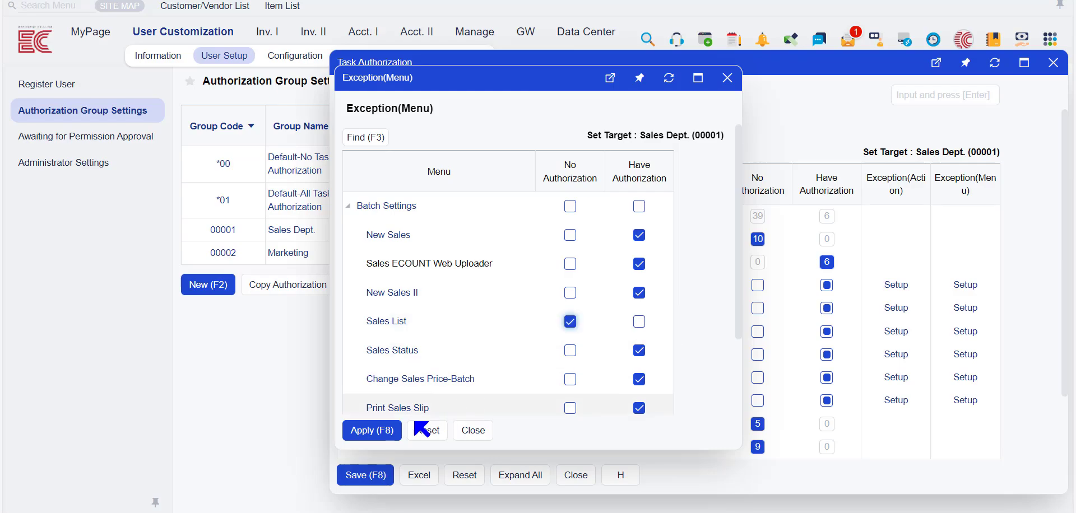
left_click(479, 431)
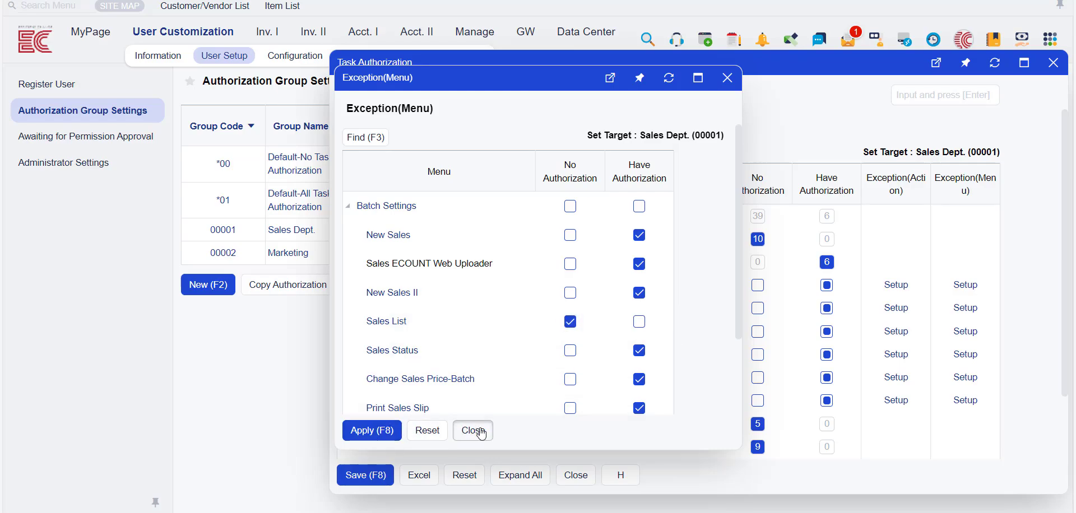
left_click(591, 476)
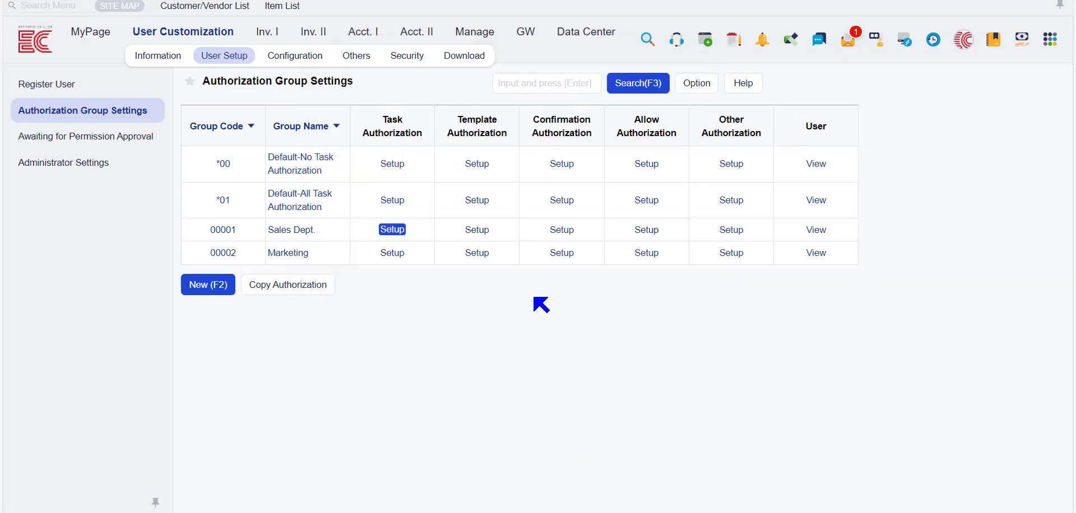
- Search the Sales Dept. template authorization for "sales", set the Mobile_Sales List template to Do not Allow, and close without saving
left_click(480, 231)
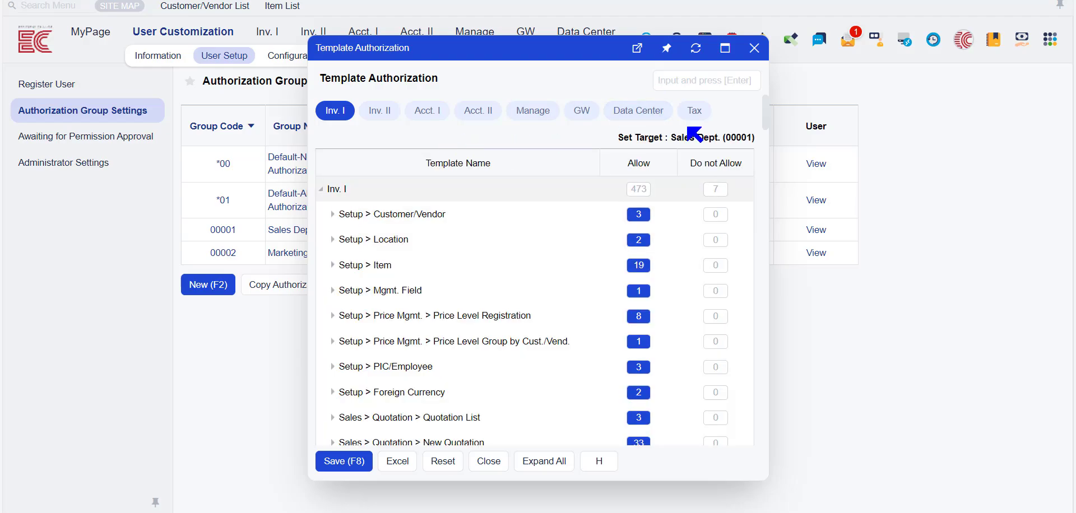
left_click(689, 83)
type("sales")
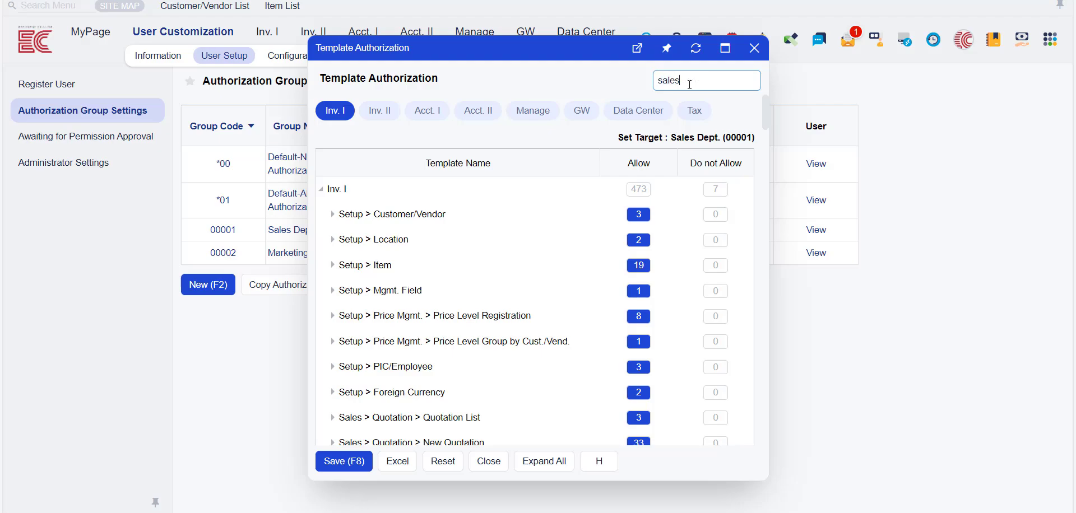
key("Return")
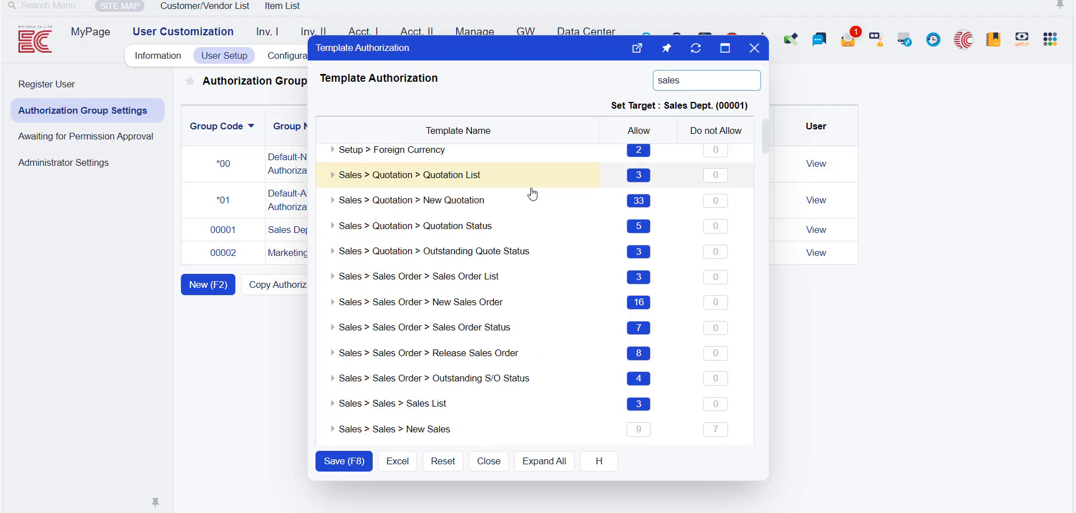
left_click(334, 410)
scroll(480, 307, "down", 3)
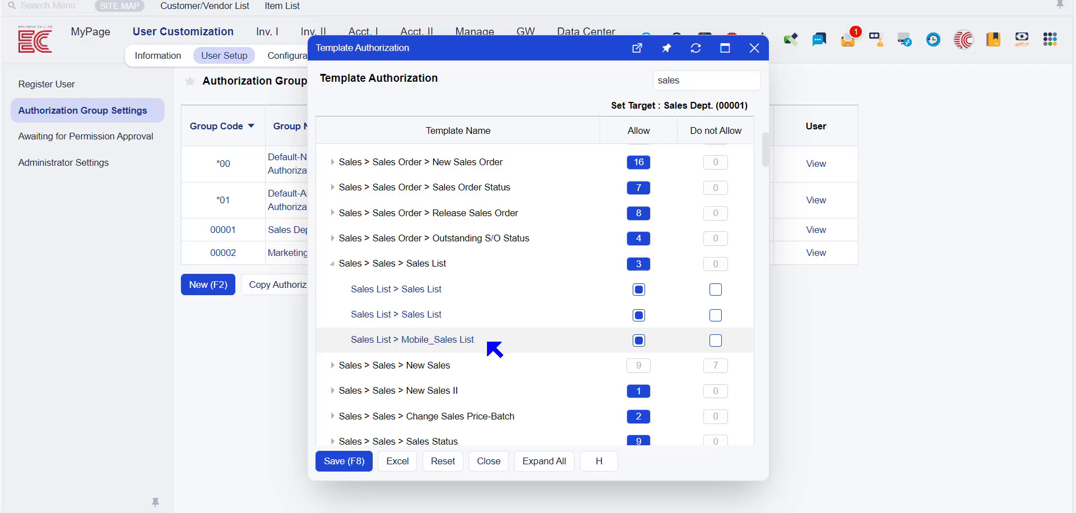
left_click(717, 340)
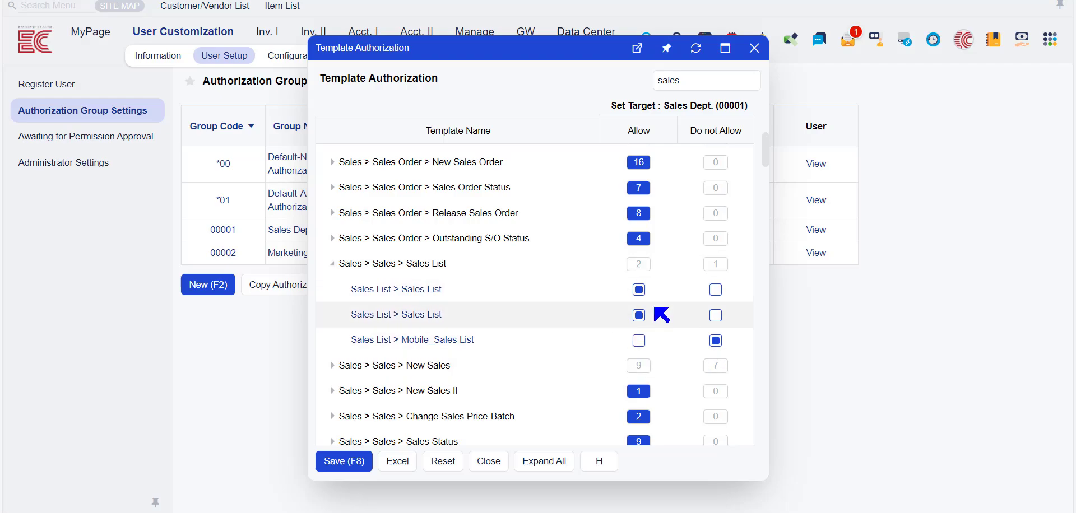
left_click(488, 462)
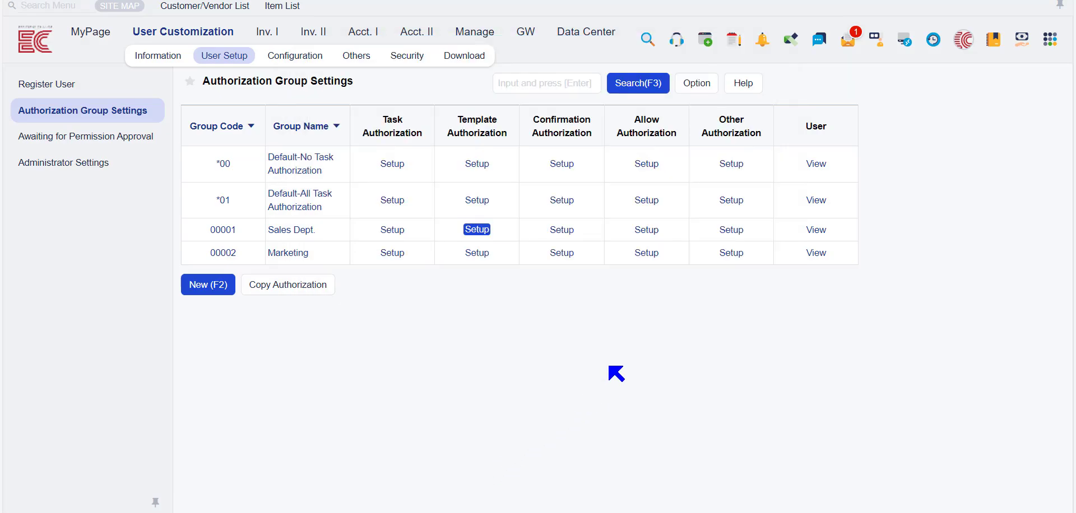
- Set the Sales confirmation process to Do Not Apply in the Sales Dept. group's confirmation authorization
left_click(565, 230)
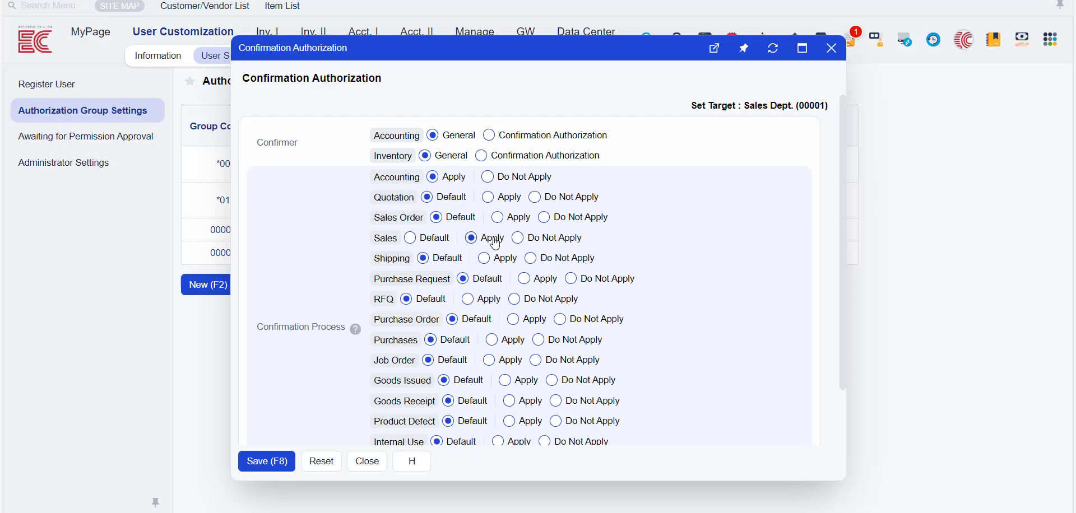
left_click(526, 242)
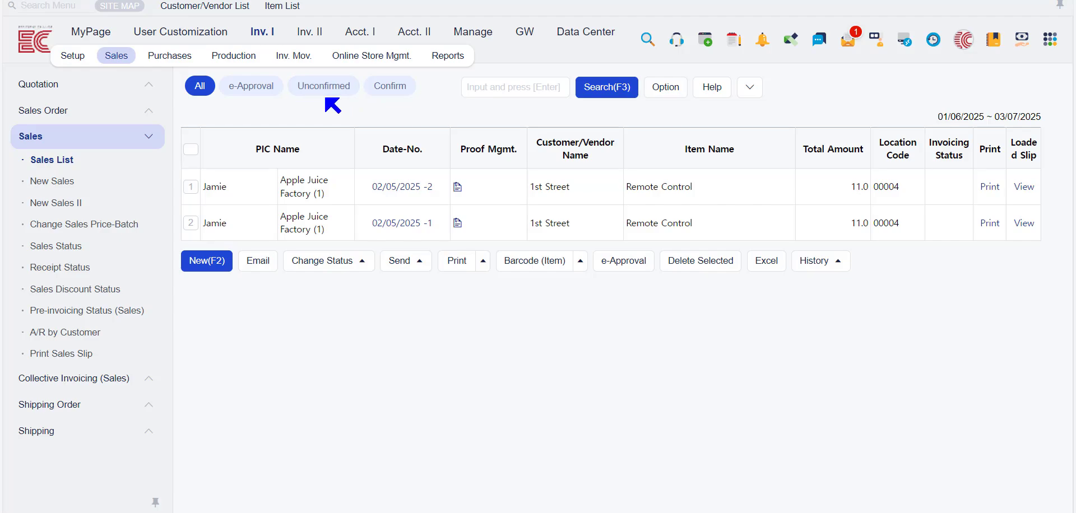
- Filter the Sales List to unconfirmed slips and view the options for changing slip status
left_click(324, 89)
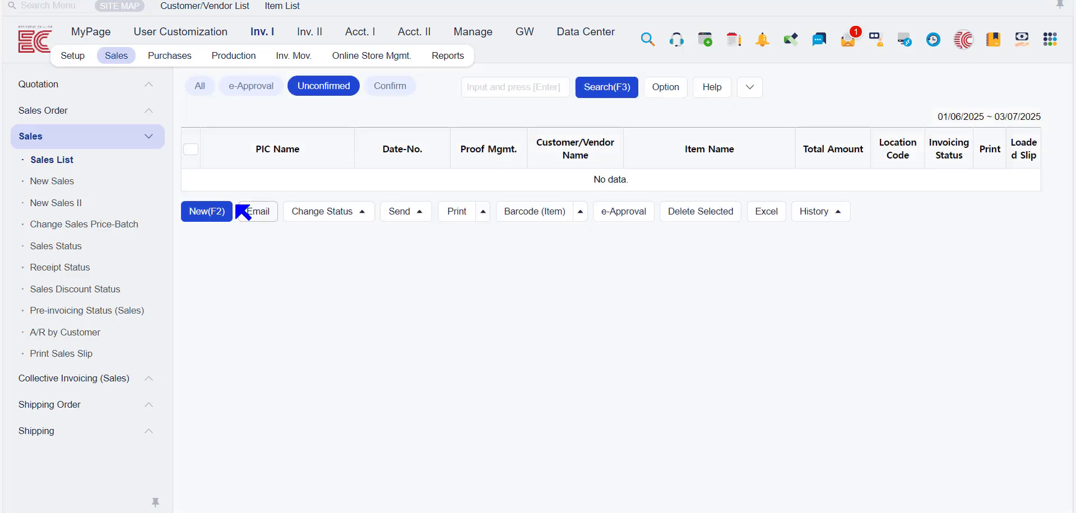
left_click(338, 213)
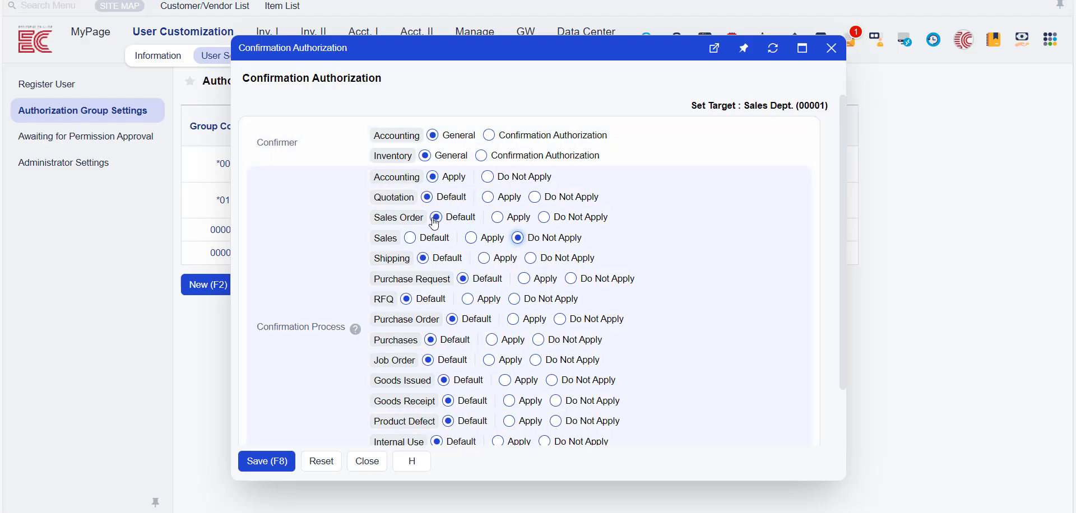
- Close the confirmation authorization without saving and open the Inv. Confirmation Function settings in the inventory Function Setup
left_click(831, 48)
left_click(286, 57)
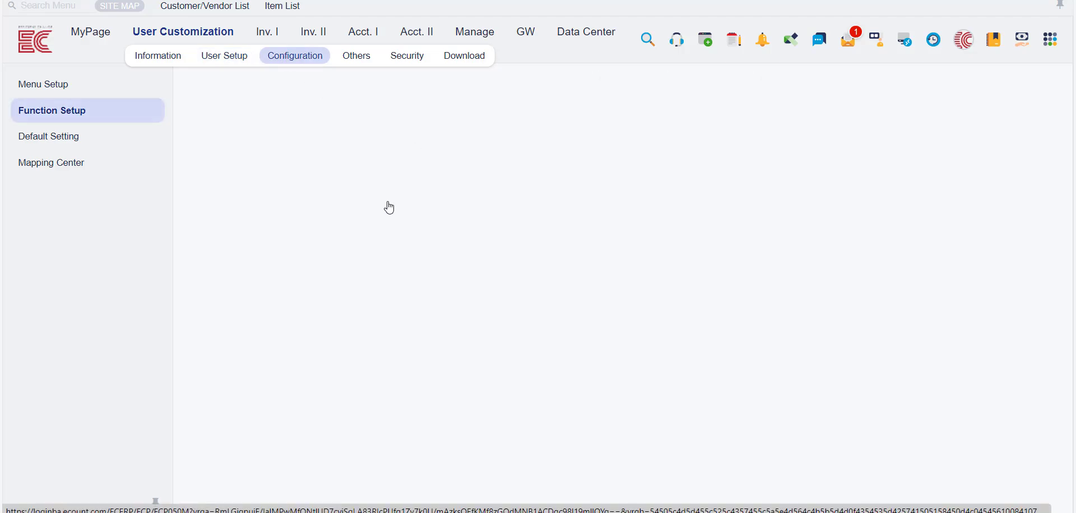
left_click(261, 114)
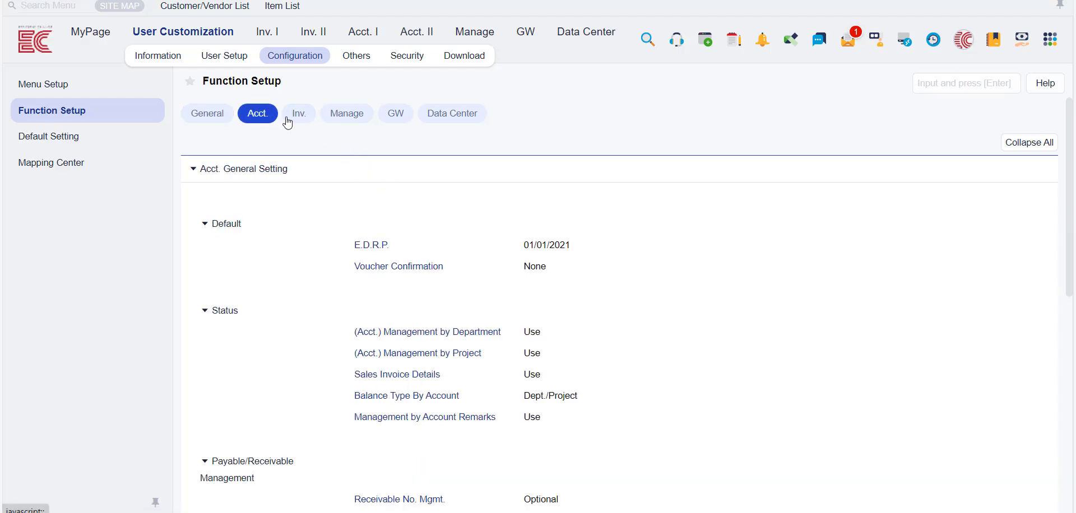
left_click(296, 118)
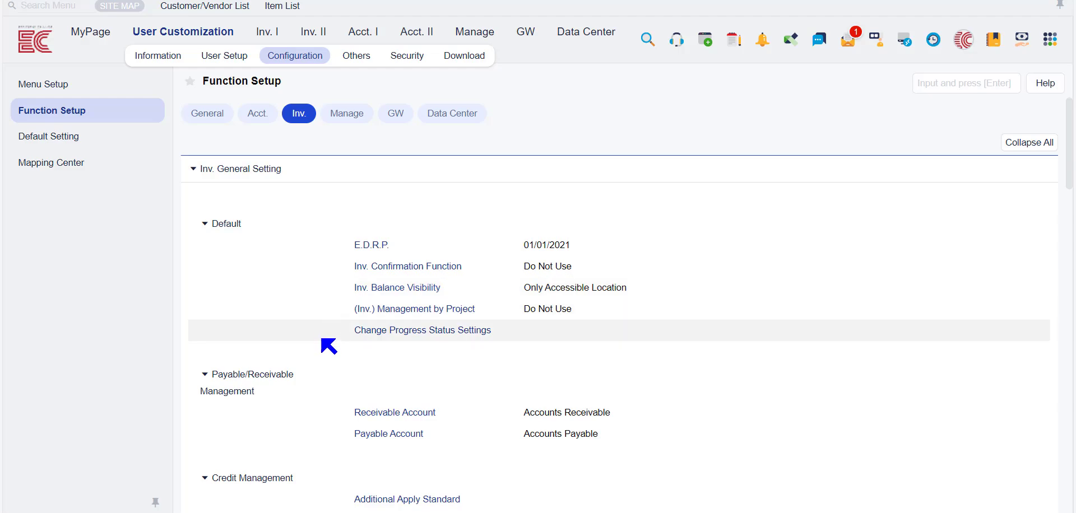
left_click(391, 268)
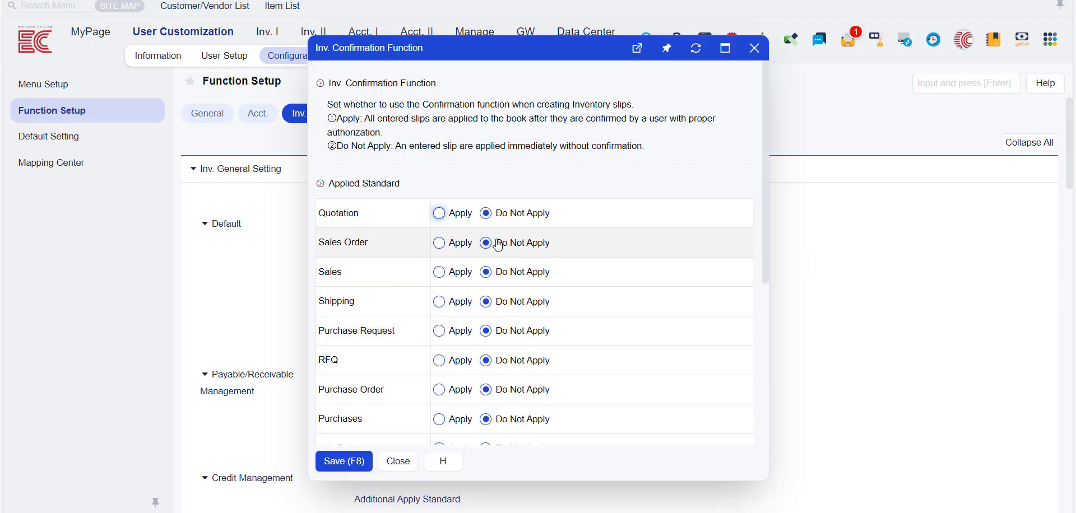
- Close the Inv. Confirmation Function settings and review the Sales Dept. group's Allow Authorization options in Authorization Group Settings
left_click(754, 47)
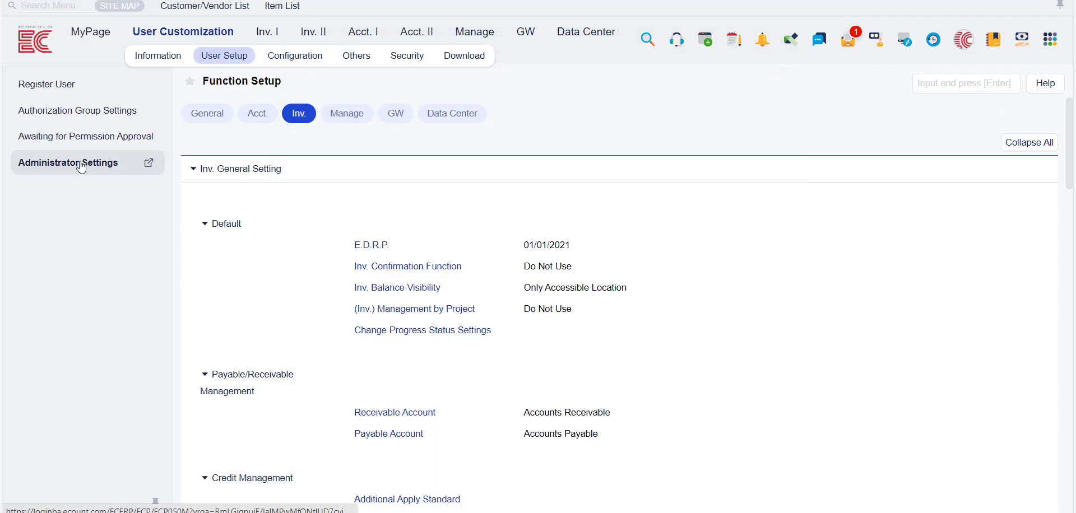
left_click(84, 110)
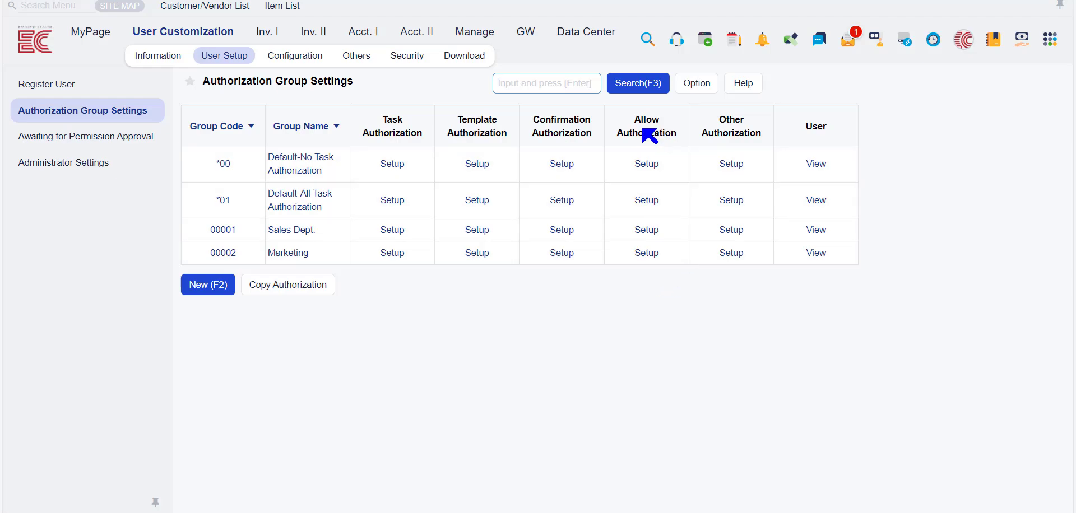
left_click(642, 230)
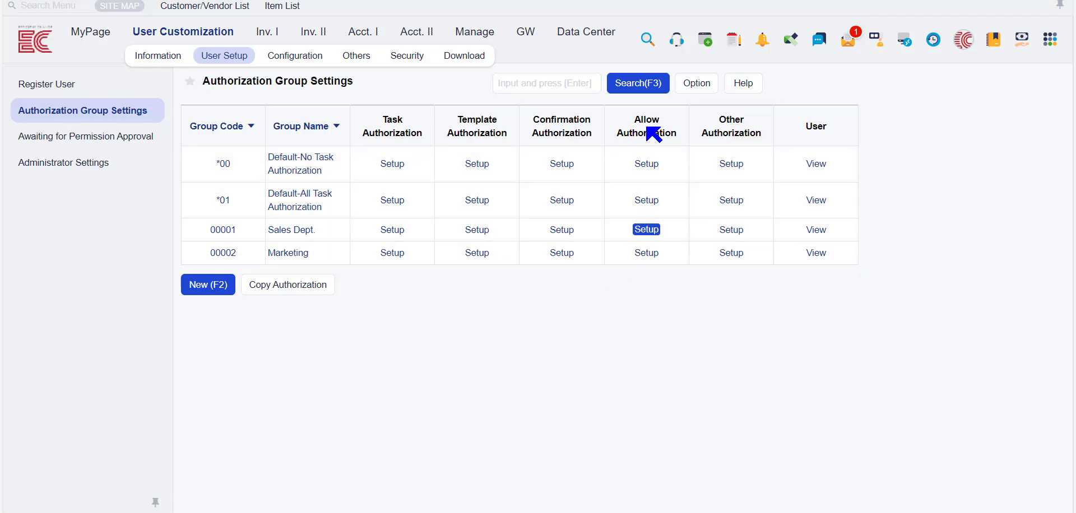
left_click(646, 230)
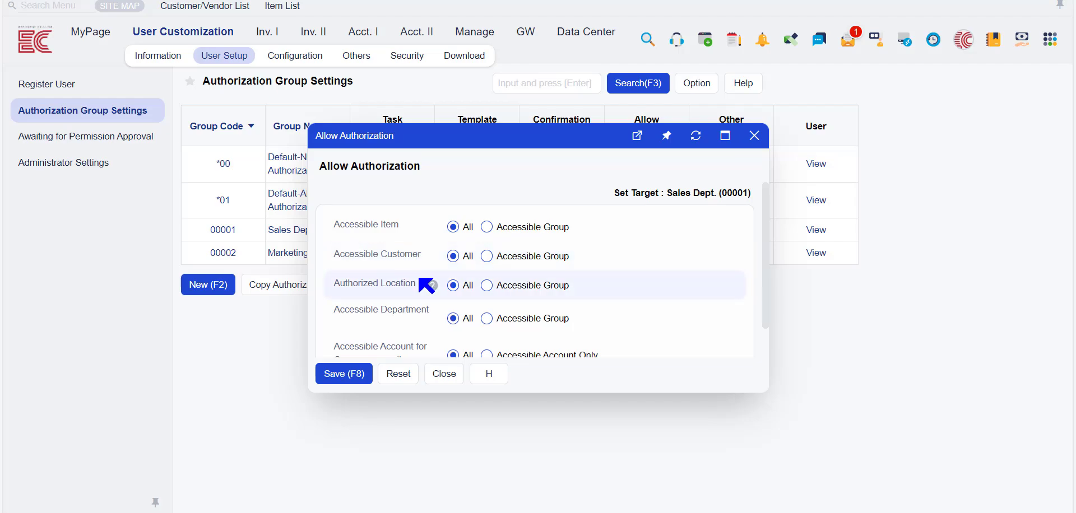
scroll(432, 308, "down", 1)
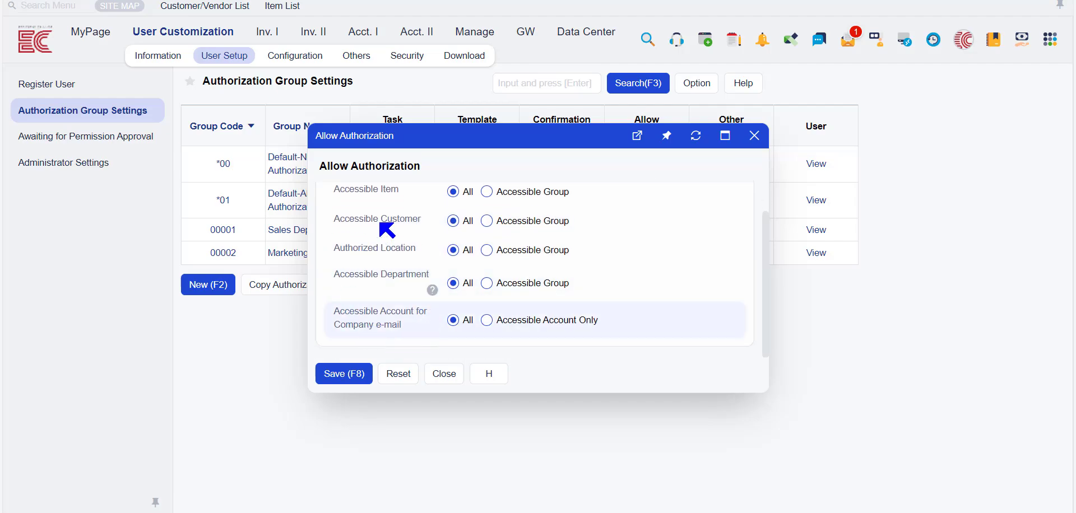
scroll(538, 278, "up", 1)
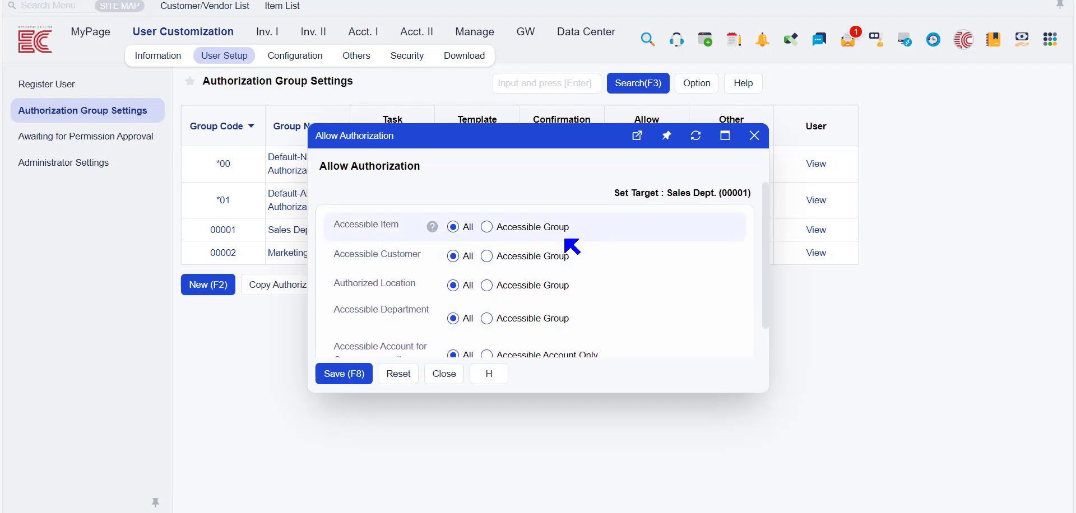
- Limit the Sales Dept. group's Accessible Item to the [0001-1] Vegetable Group A item group, then close Allow Authorization without saving
left_click(486, 227)
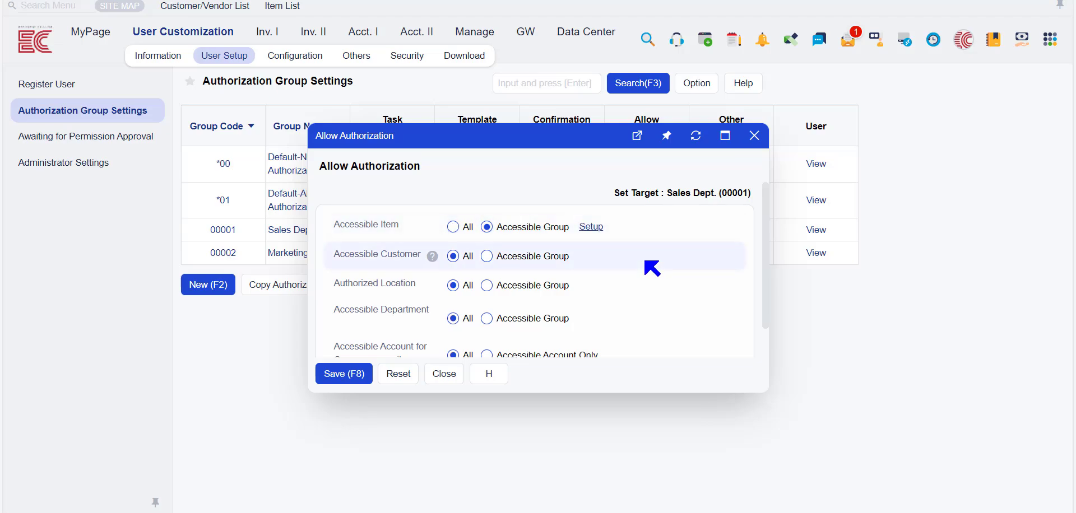
left_click(591, 227)
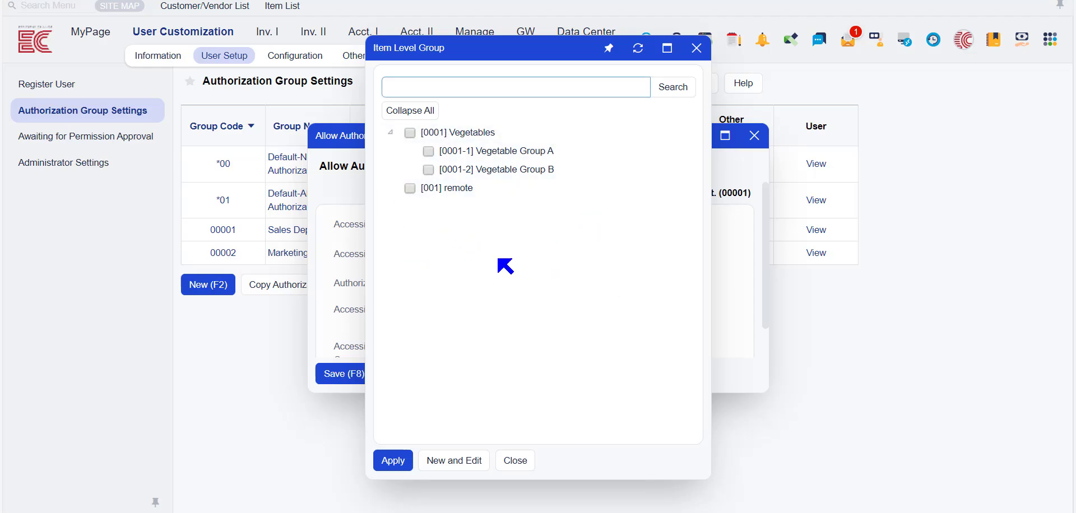
left_click(436, 157)
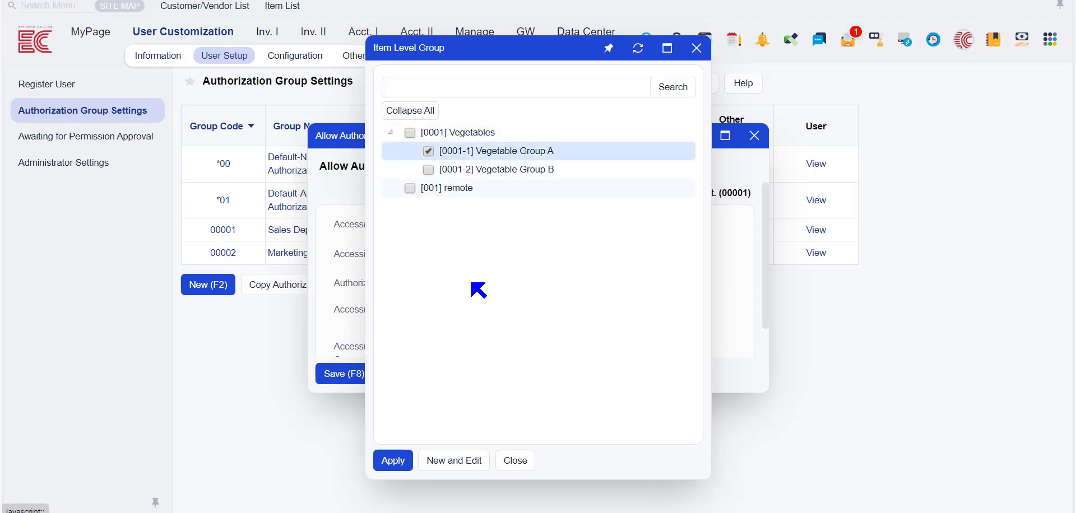
left_click(392, 463)
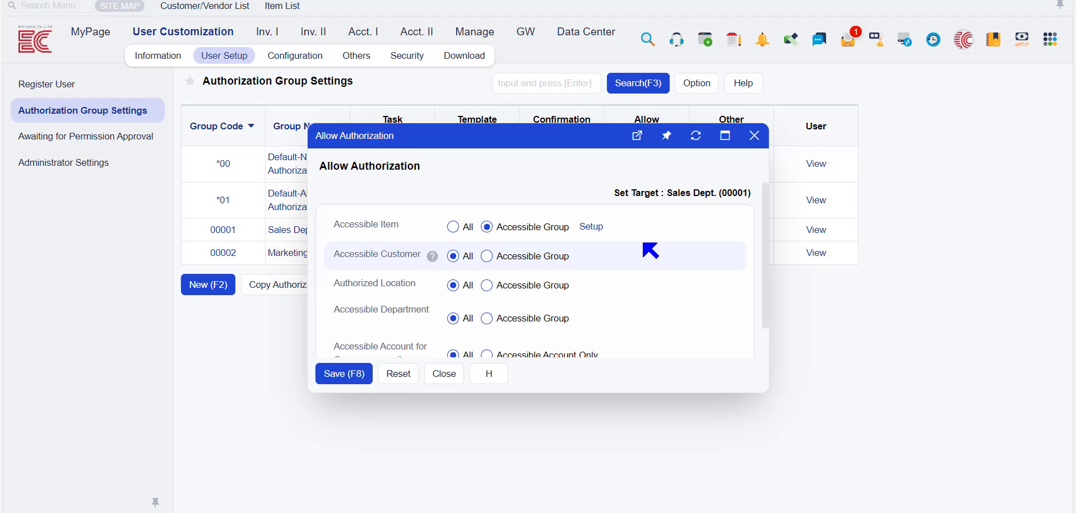
left_click(444, 374)
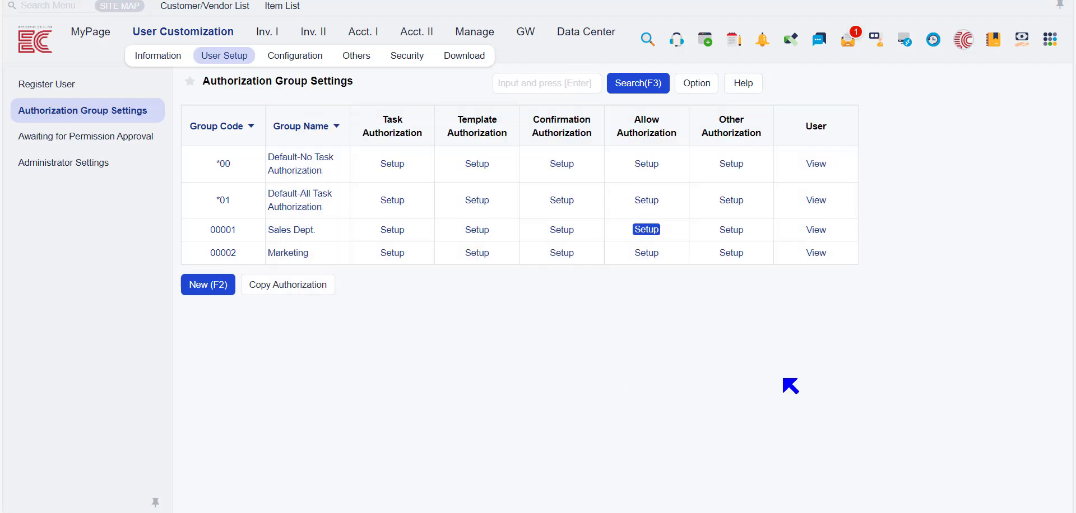
- Examine the Purchases entries in the Authorization Coverage of the Sales Dept. group's Other Authorization, then close the coverage settings
left_click(743, 231)
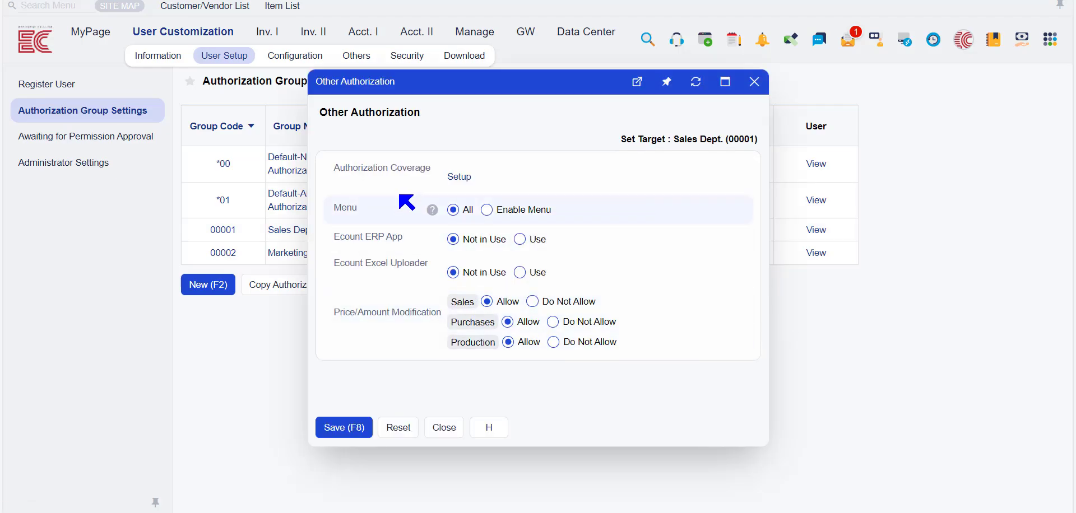
left_click(449, 180)
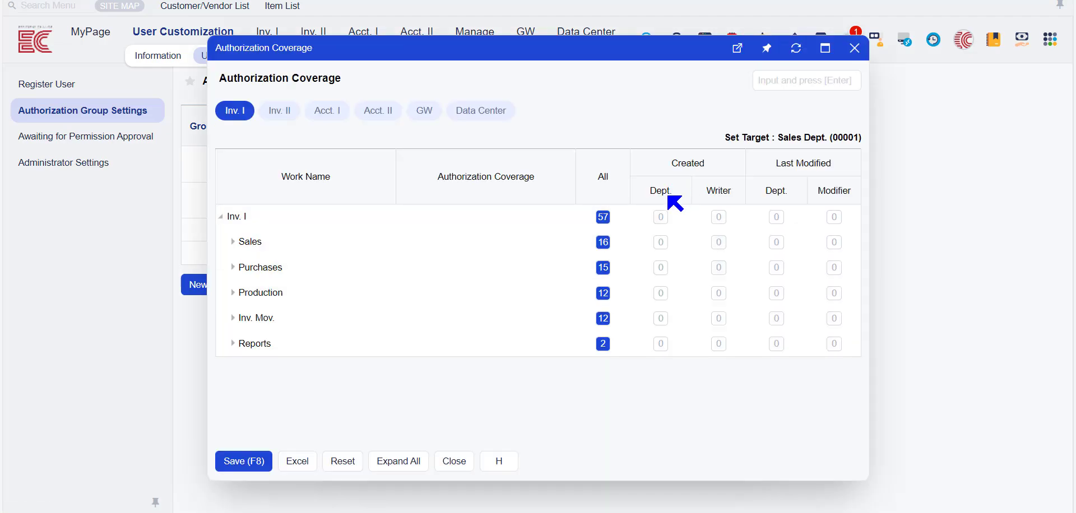
left_click_drag(510, 48, 547, 51)
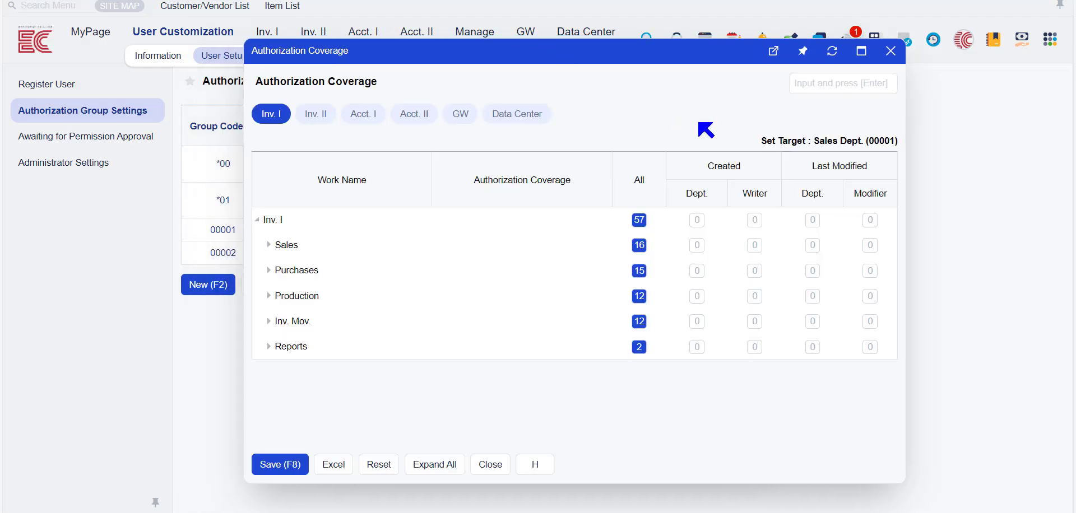
left_click(281, 272)
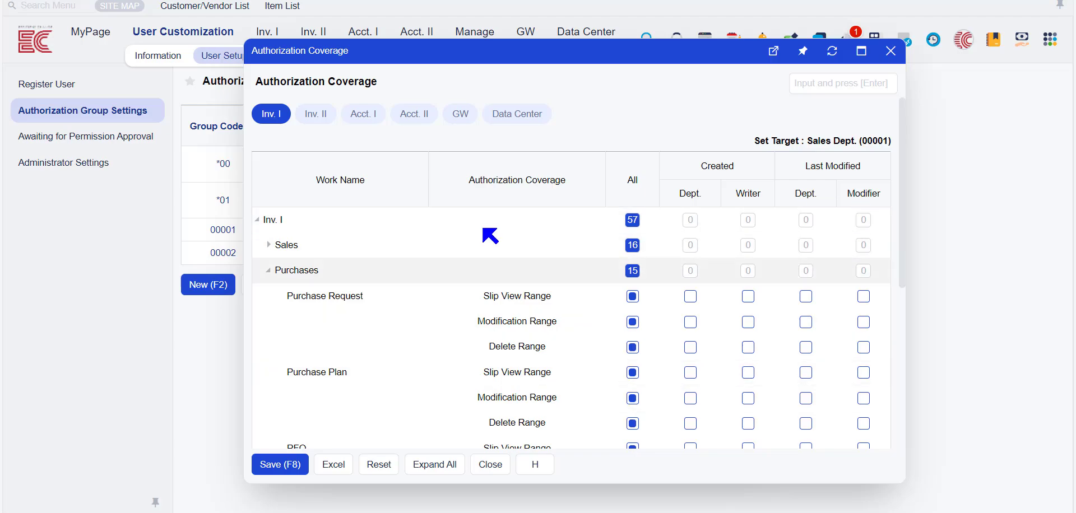
left_click(491, 466)
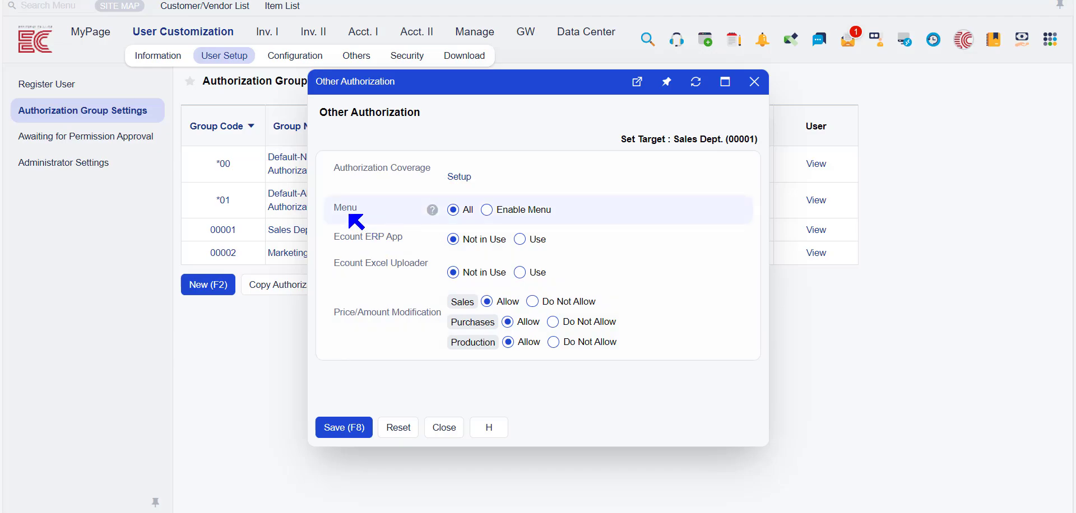
- Restrict the Sales Dept. group's Menu to Enable Menu and add the Inv. I Sales menus to the first Default Group
left_click(487, 212)
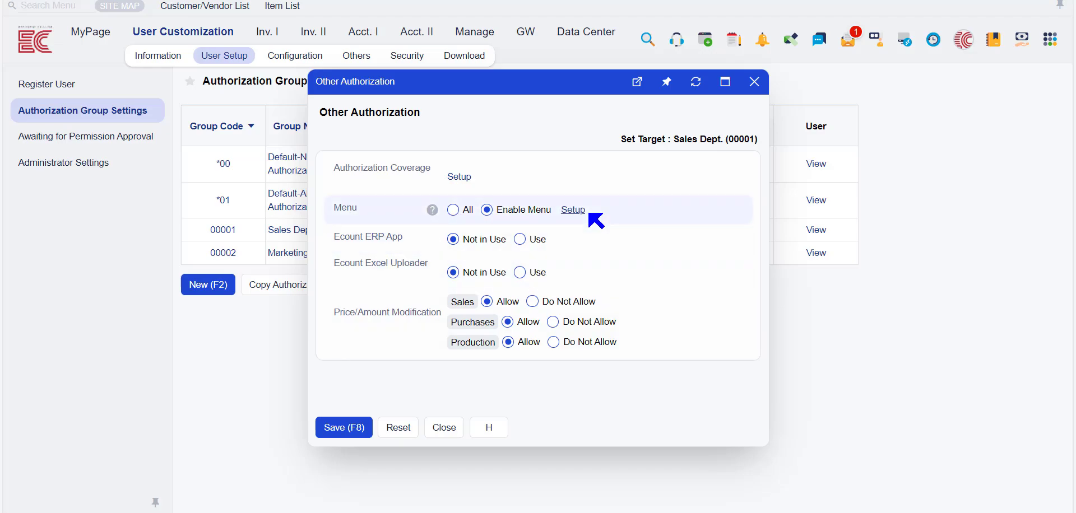
left_click(572, 210)
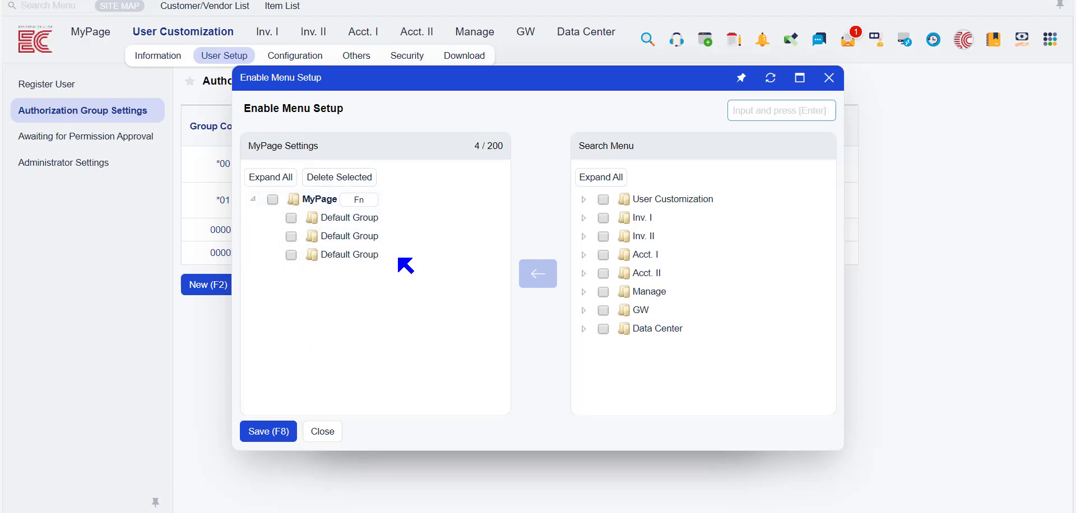
left_click(583, 218)
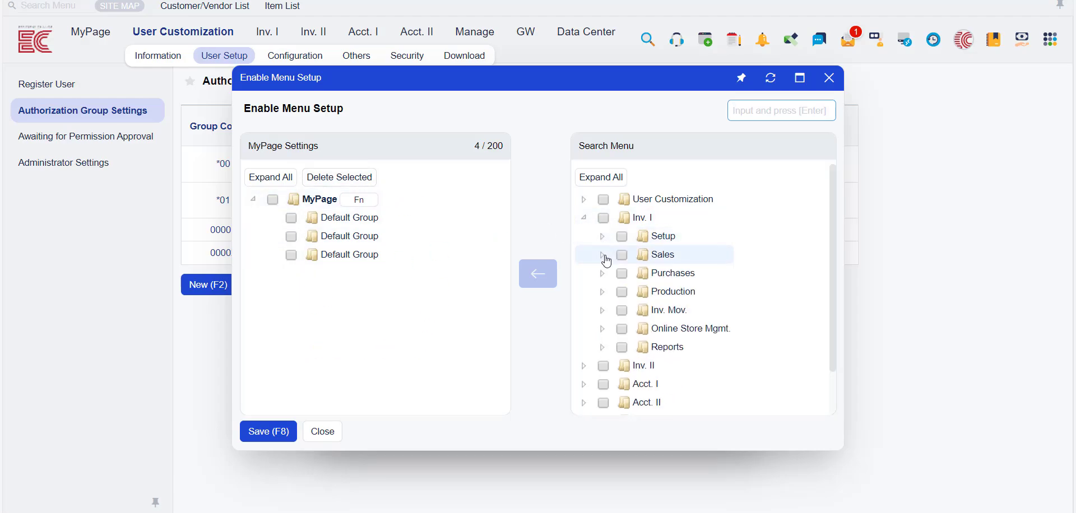
left_click(622, 255)
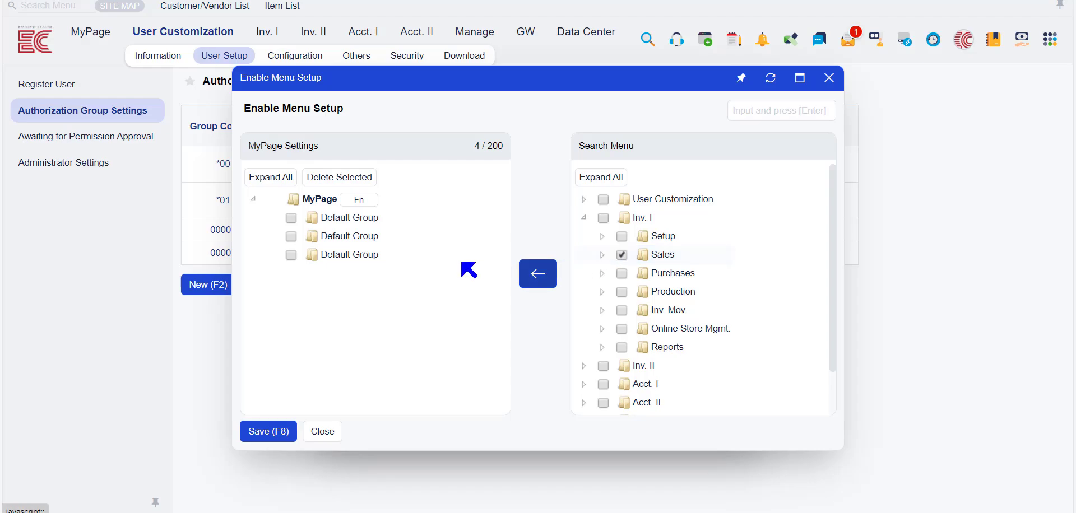
left_click(290, 219)
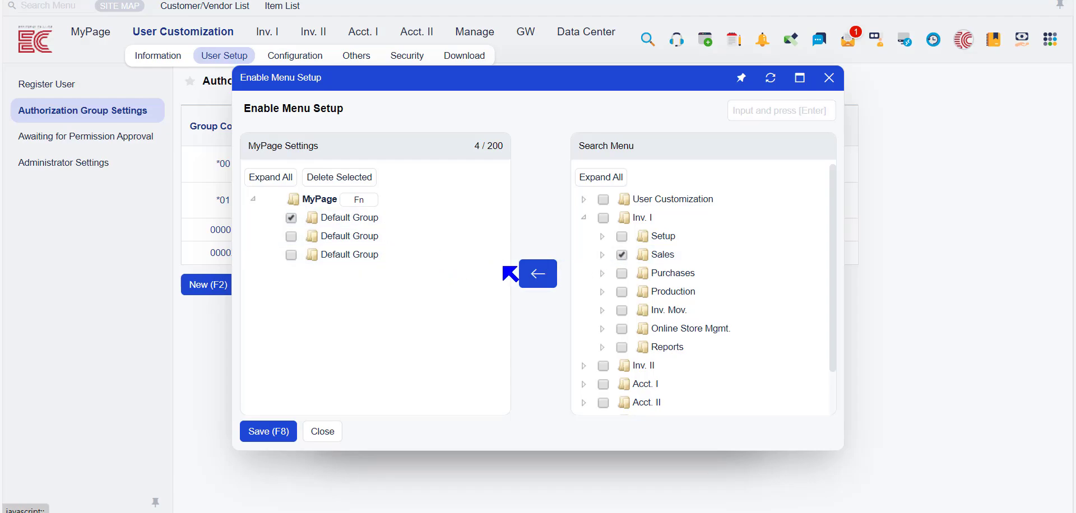
- Review the Sales menus added to the first Default Group, then close Enable Menu Setup and Other Authorization without saving
left_click(271, 218)
scroll(352, 232, "down", 1)
scroll(353, 232, "down", 5)
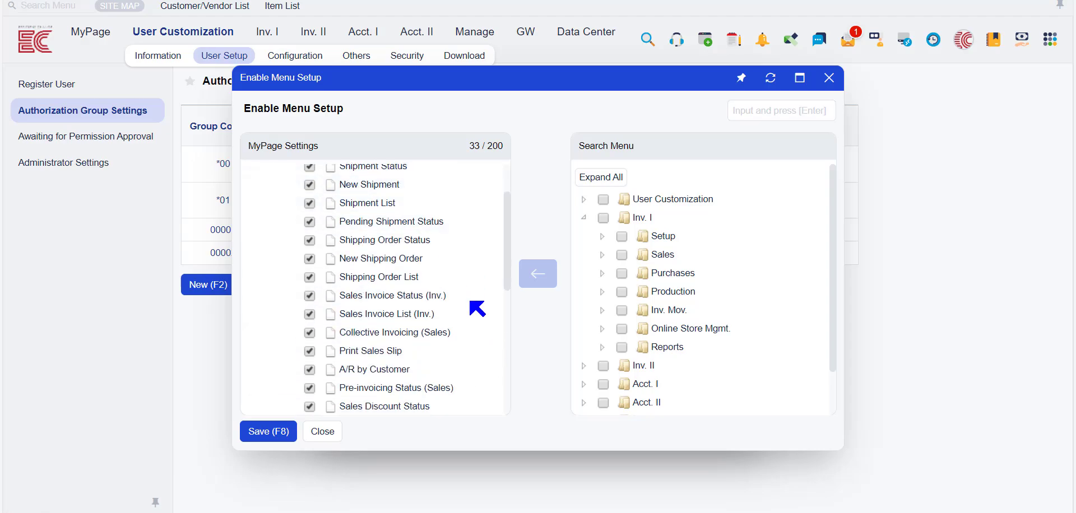
left_click(841, 87)
left_click(436, 316)
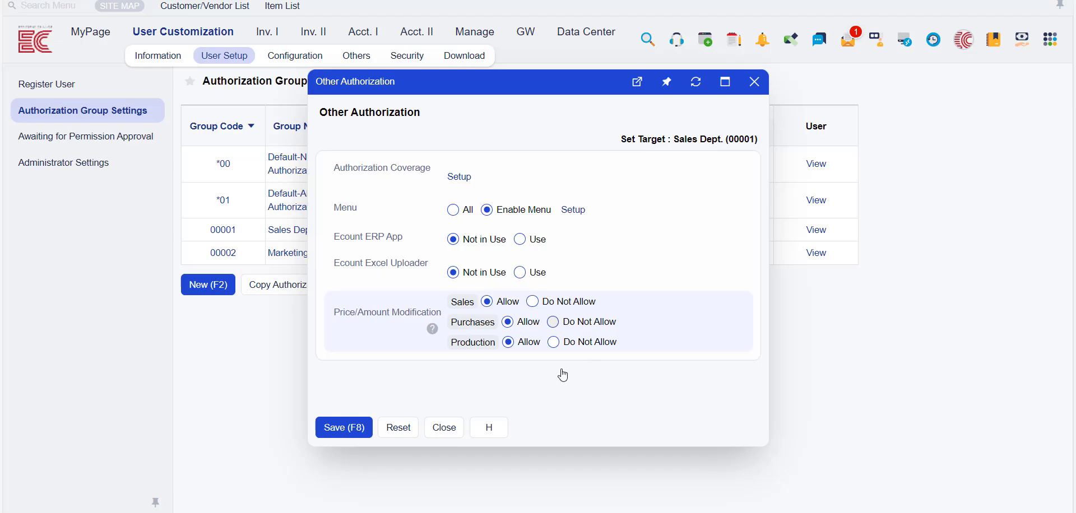
left_click(754, 82)
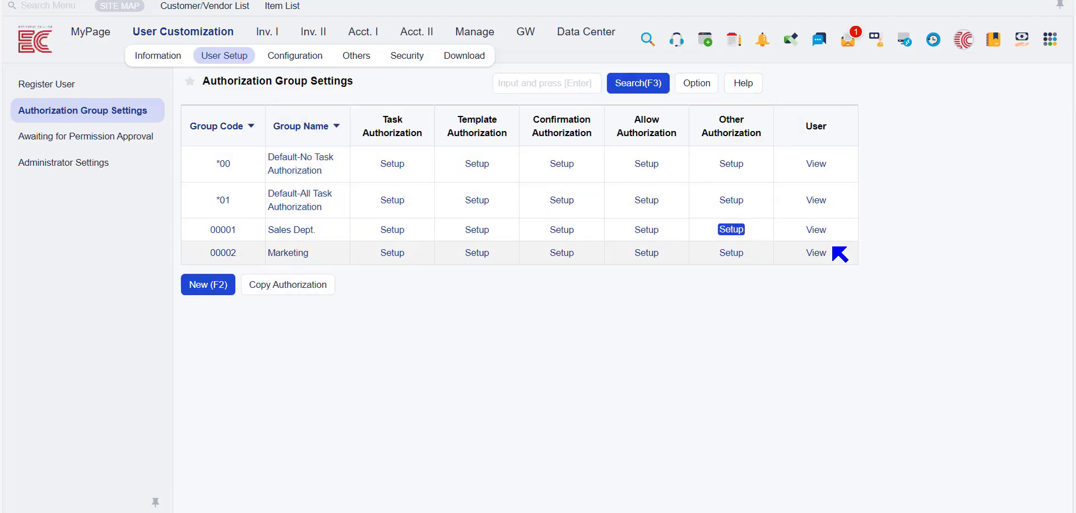
- Set the Default Authorization of the second user in Register User to Marketing, accept the notification and review the remaining authorization settings
left_click(108, 90)
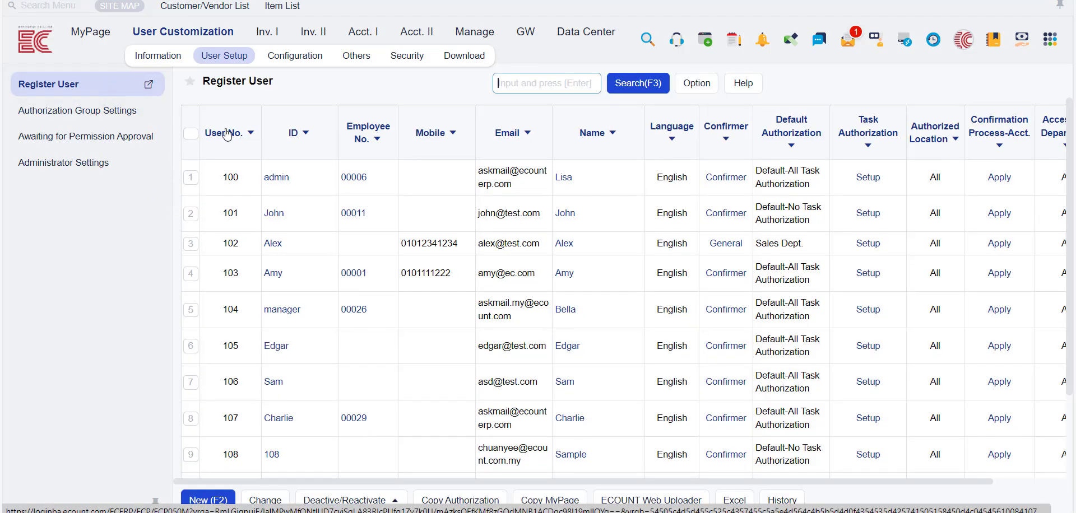
left_click(274, 213)
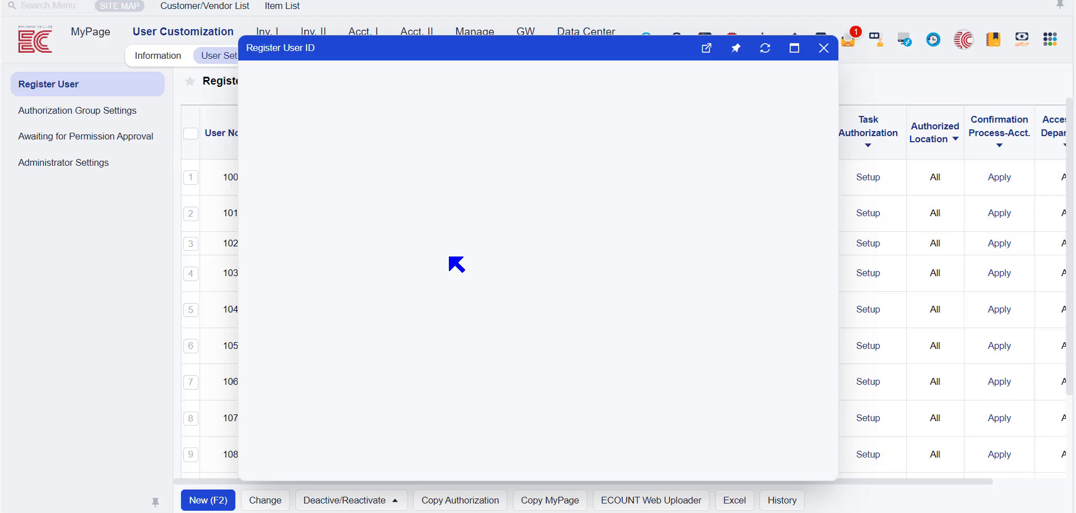
left_click(443, 111)
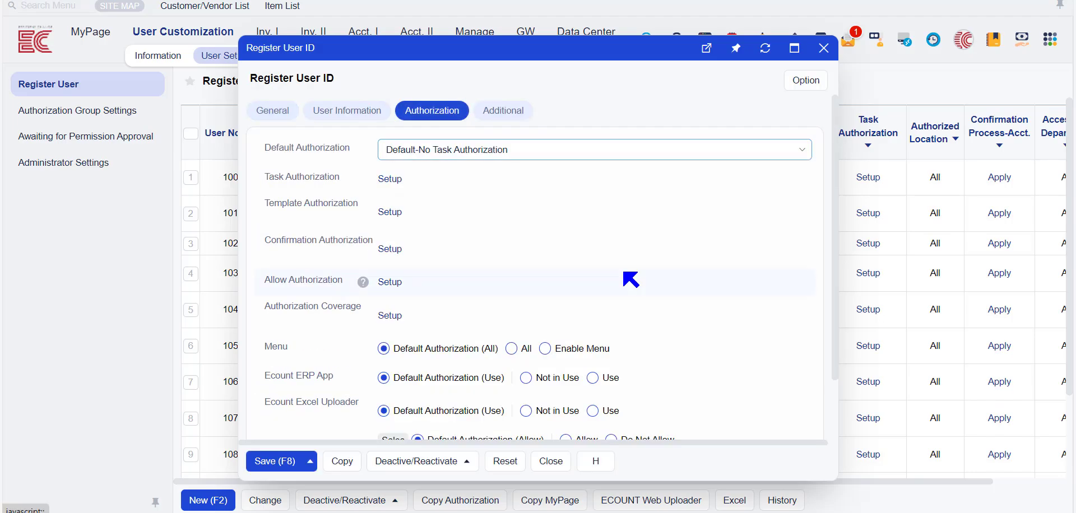
left_click(552, 150)
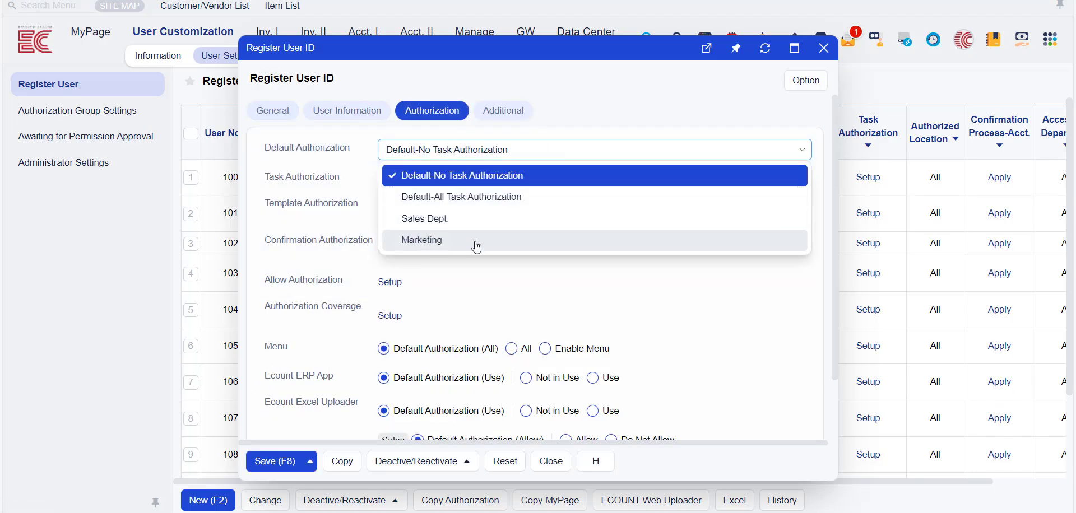
left_click(415, 241)
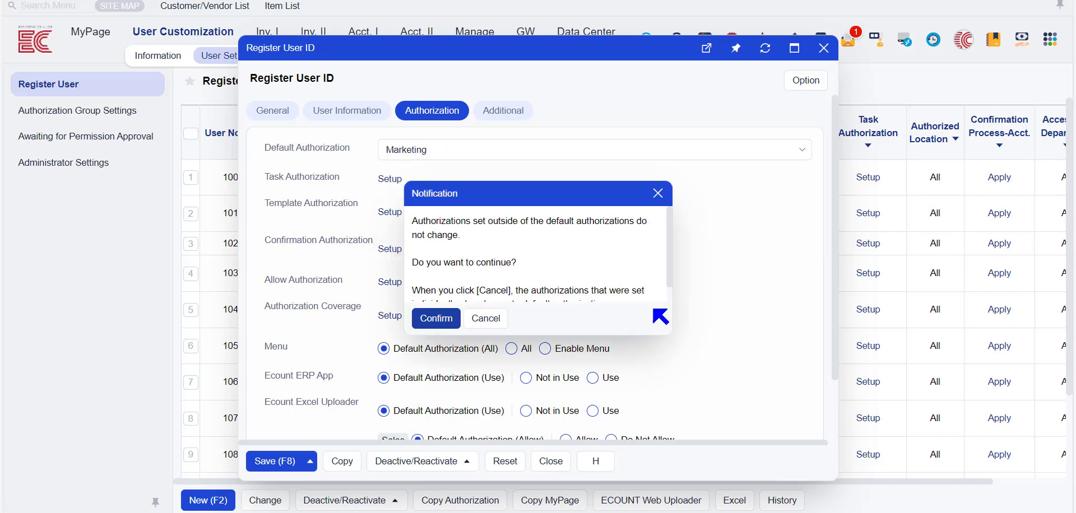
left_click_drag(746, 412, 744, 409)
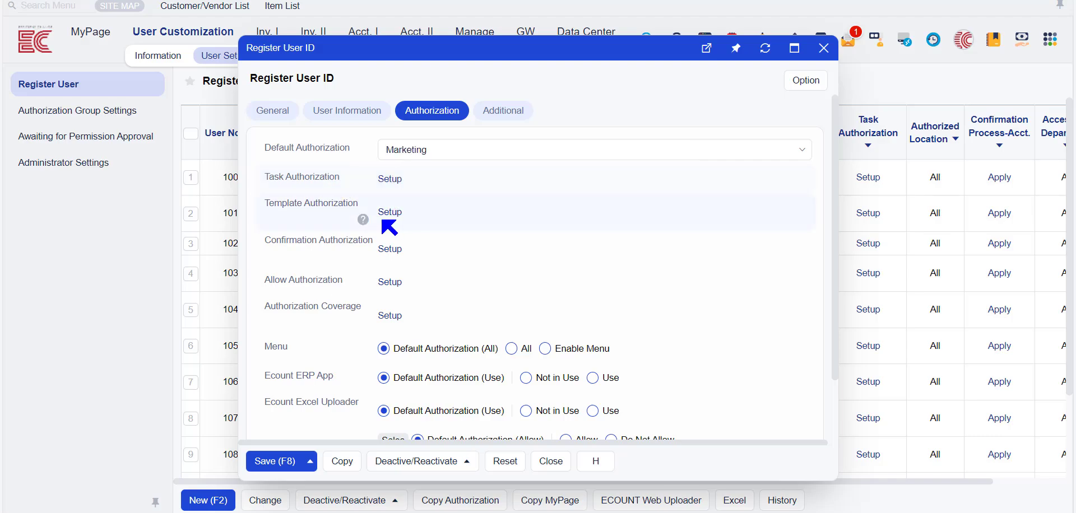
scroll(369, 342, "down", 2)
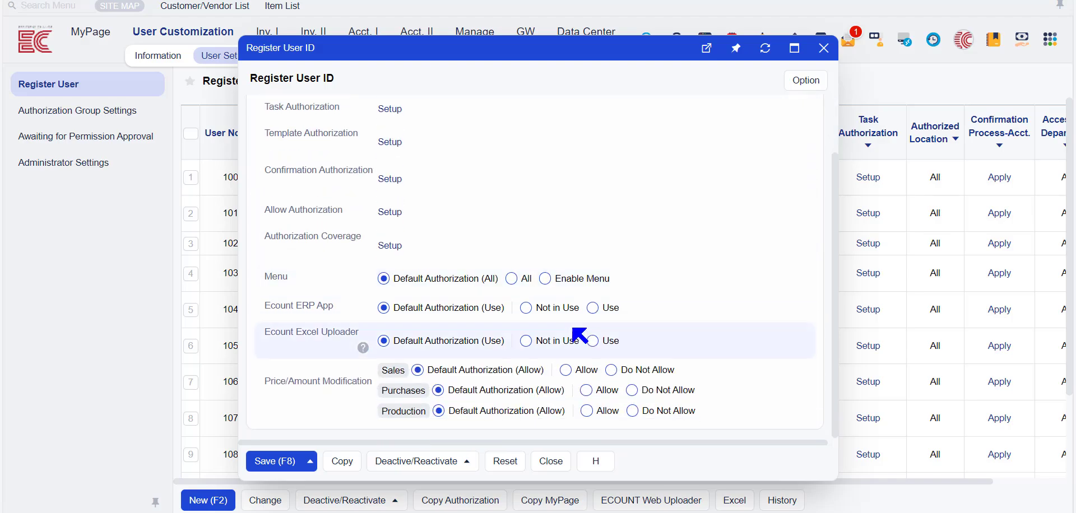